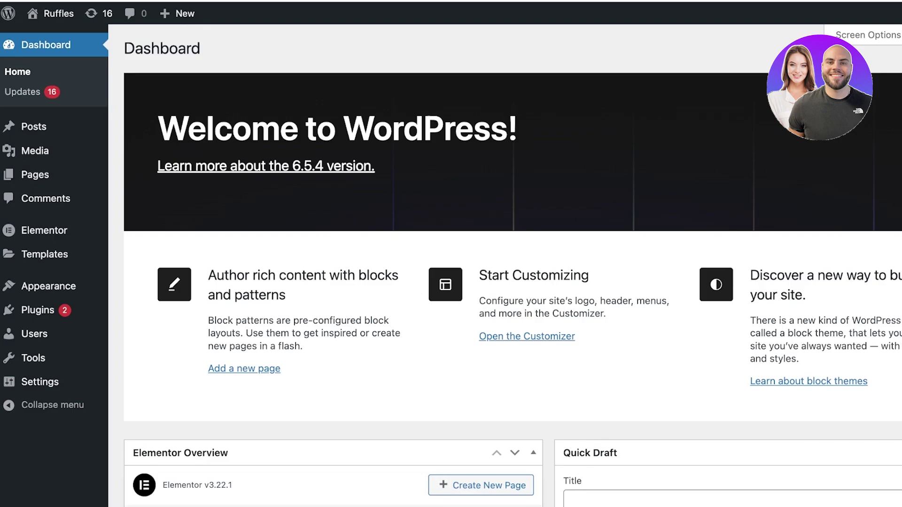
- Open the site's menu editor, check the theme's menu location assignments and return to editing the menu
{"action": "mouse_move", "coordinate": [48, 286]}
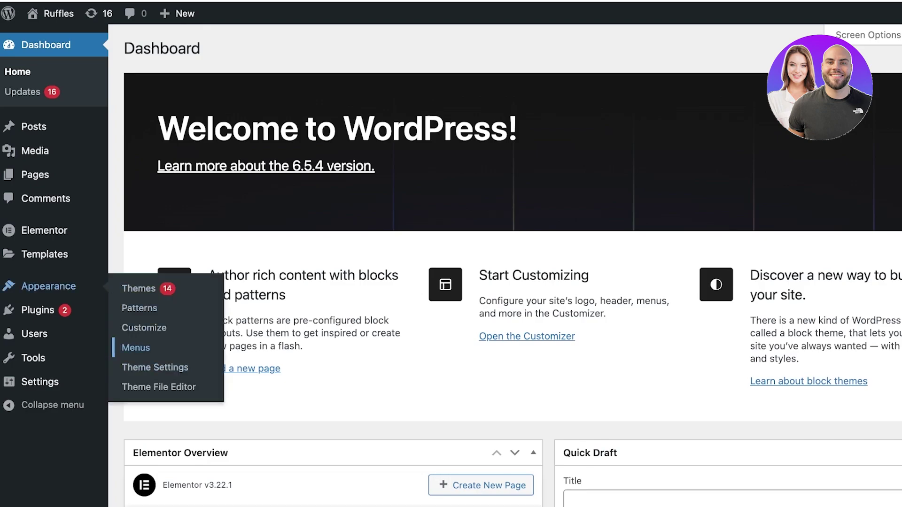
{"action": "left_click", "coordinate": [136, 347]}
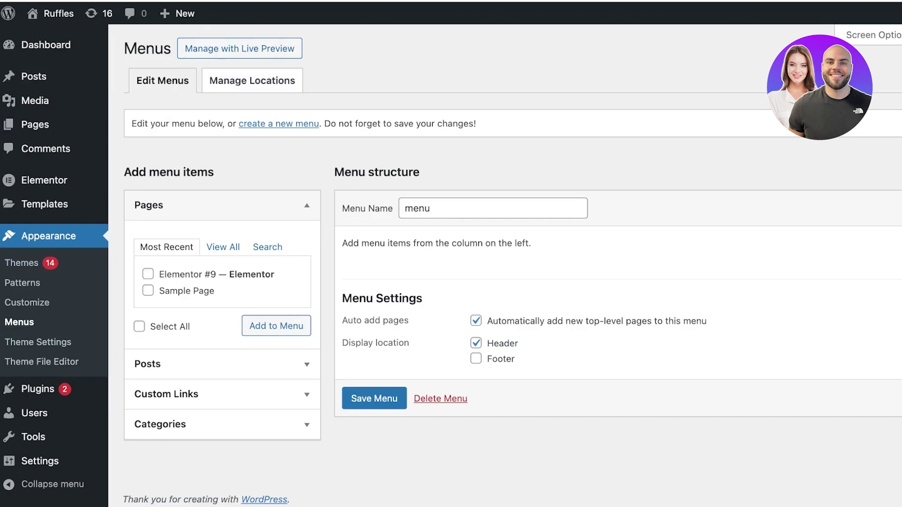
{"action": "left_click", "coordinate": [252, 81]}
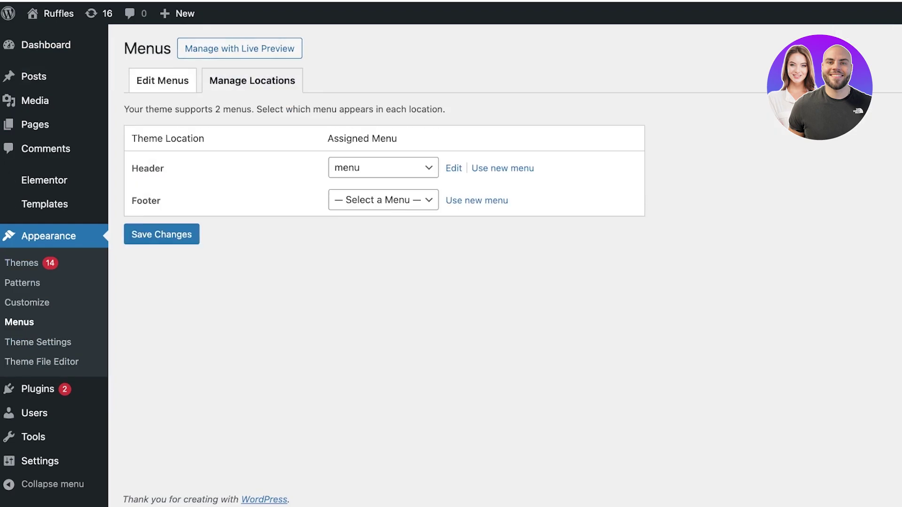
{"action": "left_click", "coordinate": [162, 81]}
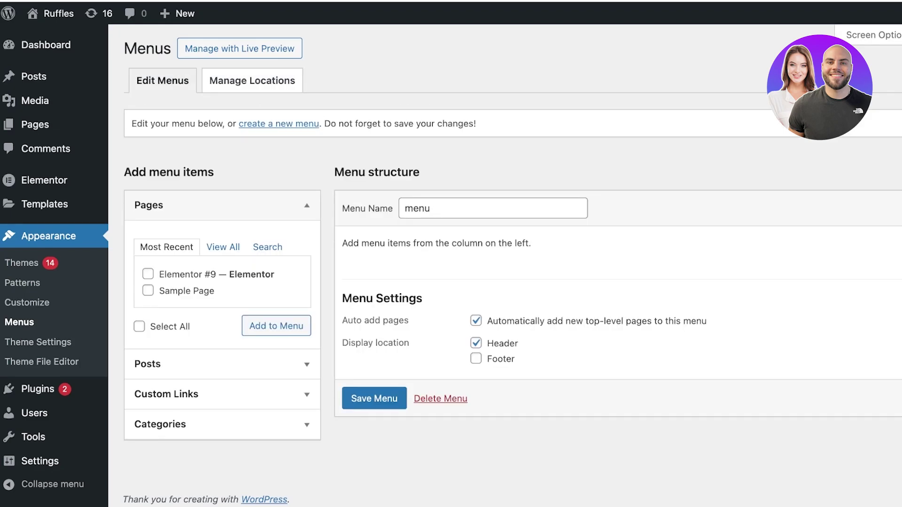
{"action": "left_click", "coordinate": [419, 208]}
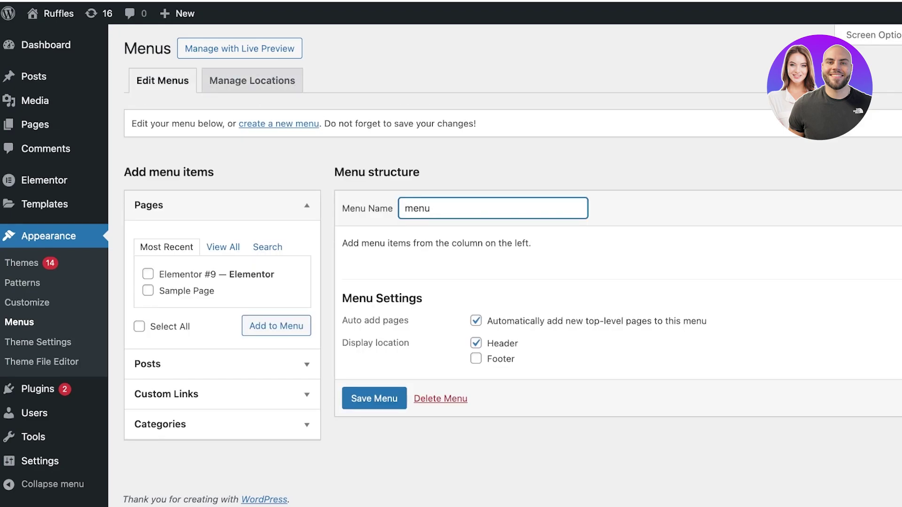
{"action": "left_click", "coordinate": [423, 261]}
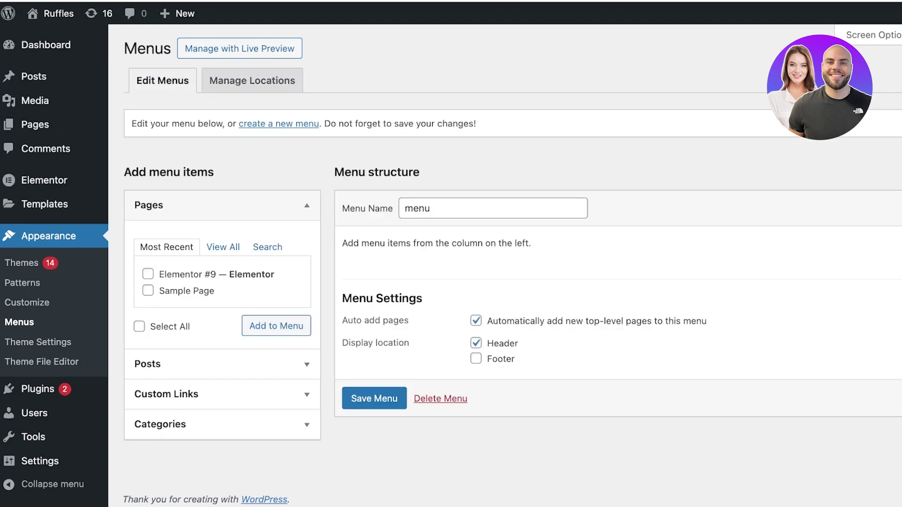
- Add the Home, Elementor #9 and Sample Page pages to the menu structure
{"action": "left_click", "coordinate": [223, 247]}
{"action": "left_click", "coordinate": [148, 274]}
{"action": "left_click", "coordinate": [148, 282]}
{"action": "left_click", "coordinate": [148, 291]}
{"action": "left_click", "coordinate": [148, 307]}
{"action": "left_click", "coordinate": [276, 342]}
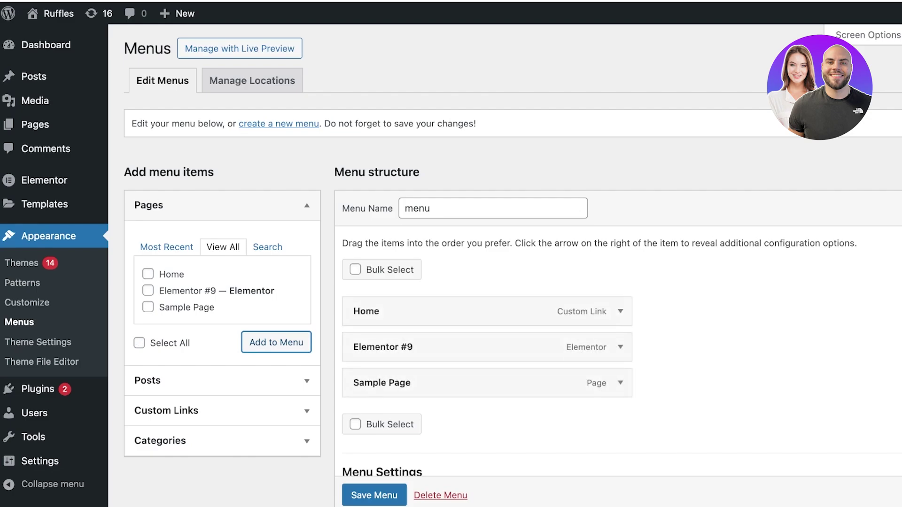
- Add the post "The Evolution of Fashion: A Journey Through Time and Trends" to the menu and save the menu
{"action": "scroll", "coordinate": [470, 311], "scroll_direction": "down", "scroll_amount": 3}
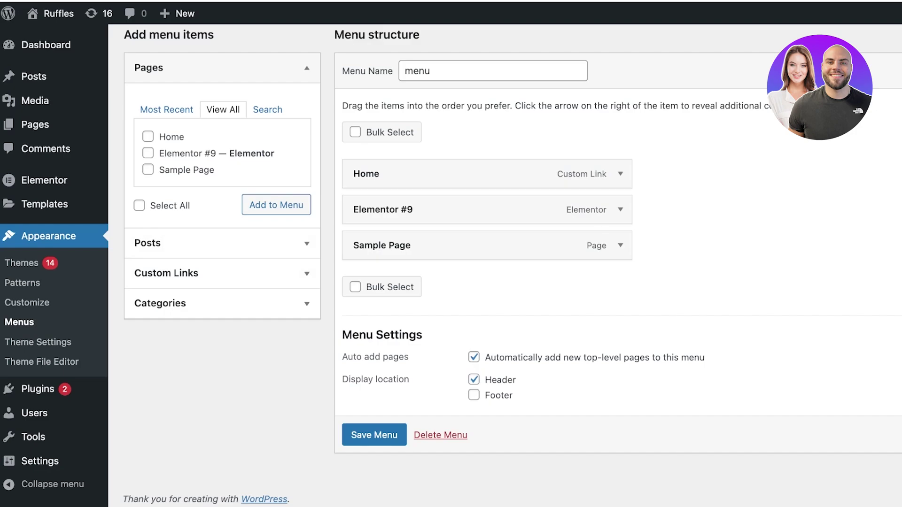
{"action": "left_click", "coordinate": [147, 243]}
{"action": "left_click", "coordinate": [148, 167]}
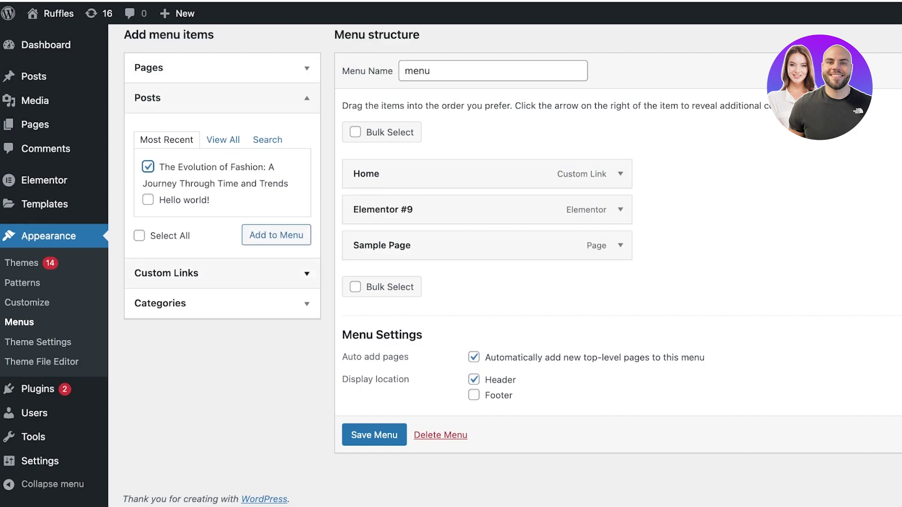
{"action": "left_click", "coordinate": [166, 273]}
{"action": "left_click", "coordinate": [160, 272]}
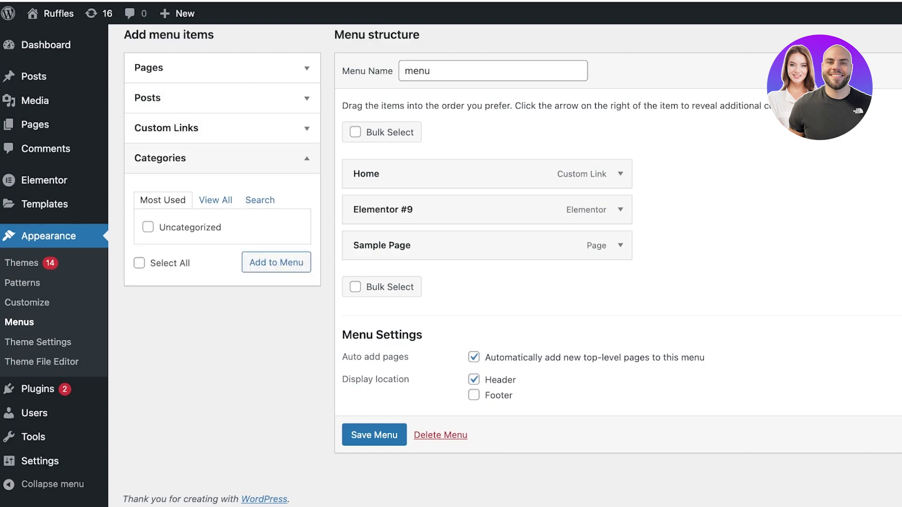
{"action": "left_click", "coordinate": [166, 128]}
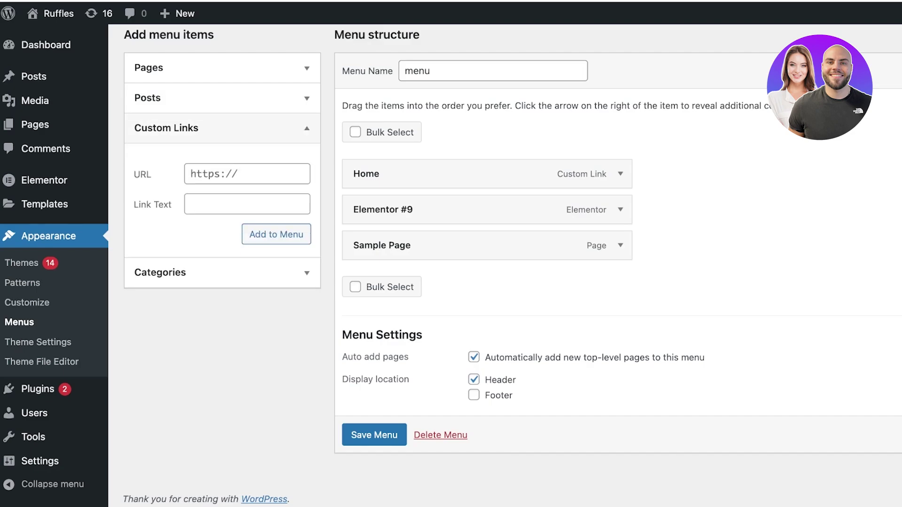
{"action": "left_click", "coordinate": [148, 98]}
{"action": "left_click", "coordinate": [277, 235]}
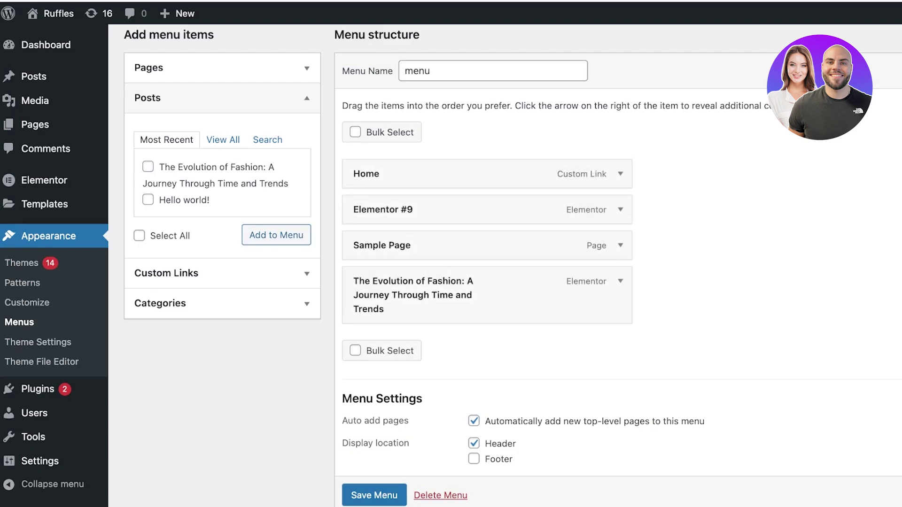
{"action": "scroll", "coordinate": [486, 291], "scroll_direction": "down", "scroll_amount": 2}
{"action": "left_click", "coordinate": [375, 435]}
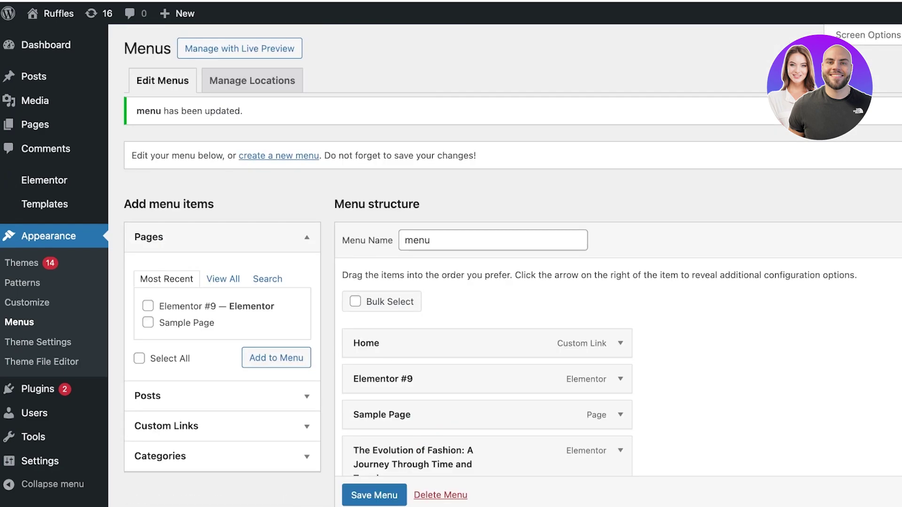
- View the live site to check the header navigation, and return to the menu editor
{"action": "scroll", "coordinate": [512, 263], "scroll_direction": "down", "scroll_amount": 5}
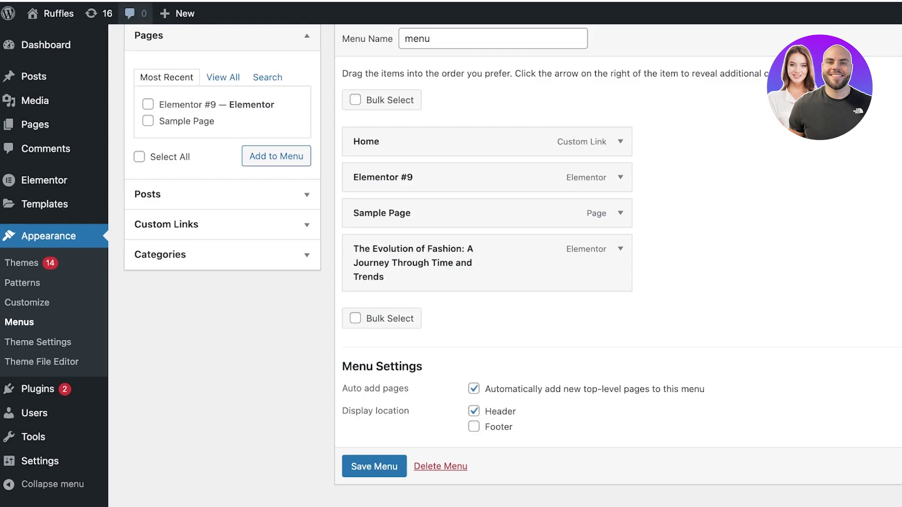
{"action": "mouse_move", "coordinate": [57, 14]}
{"action": "left_click", "coordinate": [47, 38]}
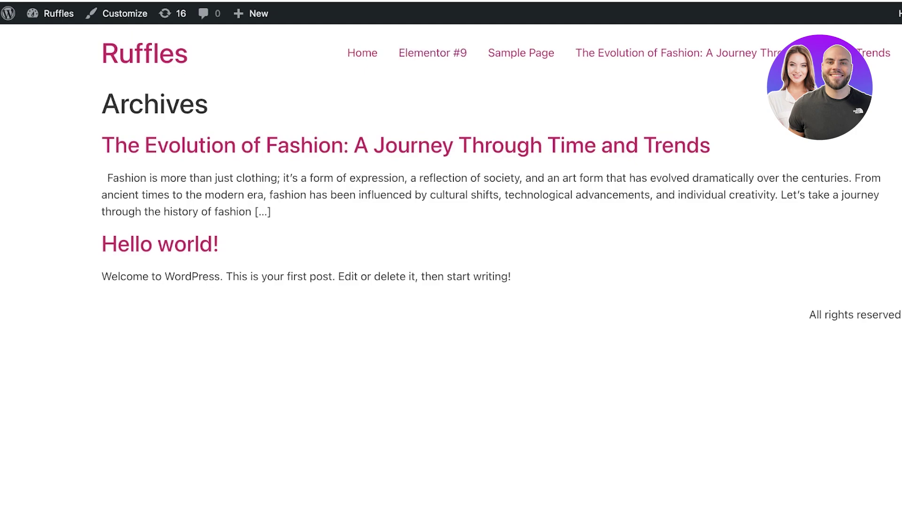
{"action": "key", "text": "alt+Left"}
{"action": "scroll", "coordinate": [470, 212], "scroll_direction": "up", "scroll_amount": 5}
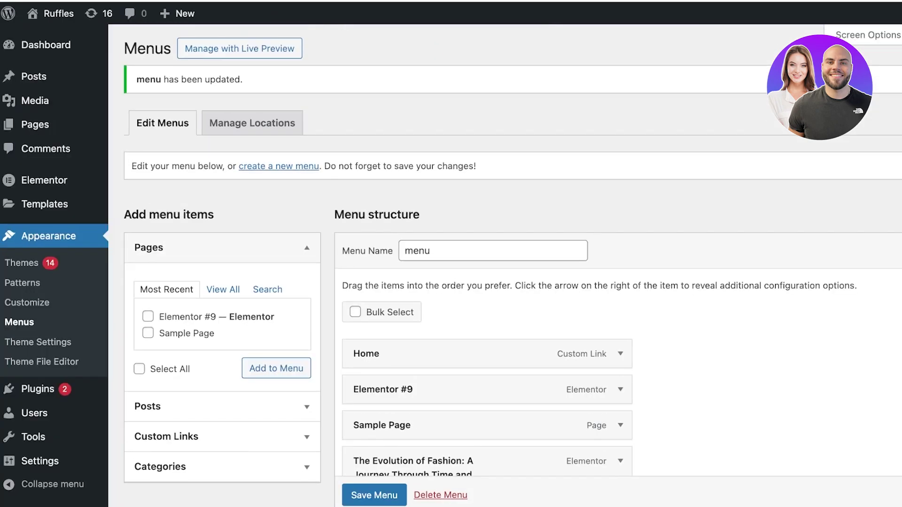
- Open the list of all pages and move Sample Page to the trash
{"action": "mouse_move", "coordinate": [52, 13]}
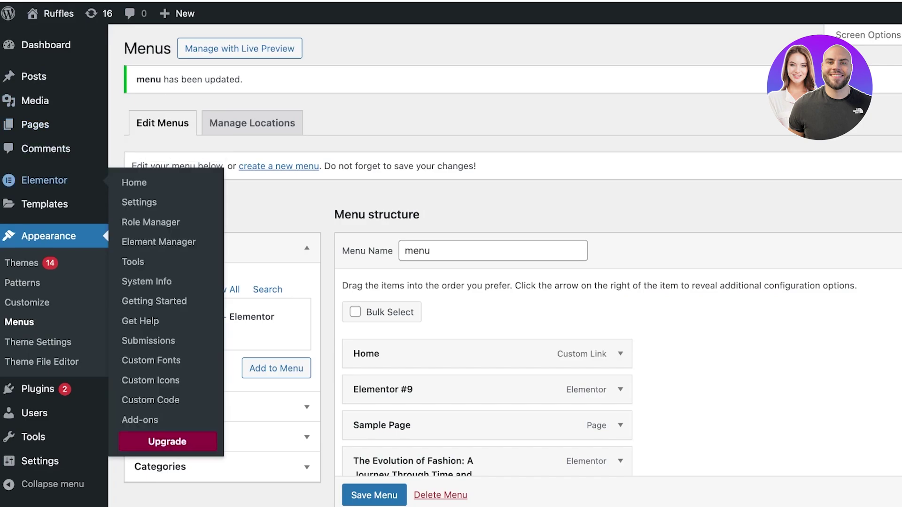
{"action": "left_click", "coordinate": [45, 180]}
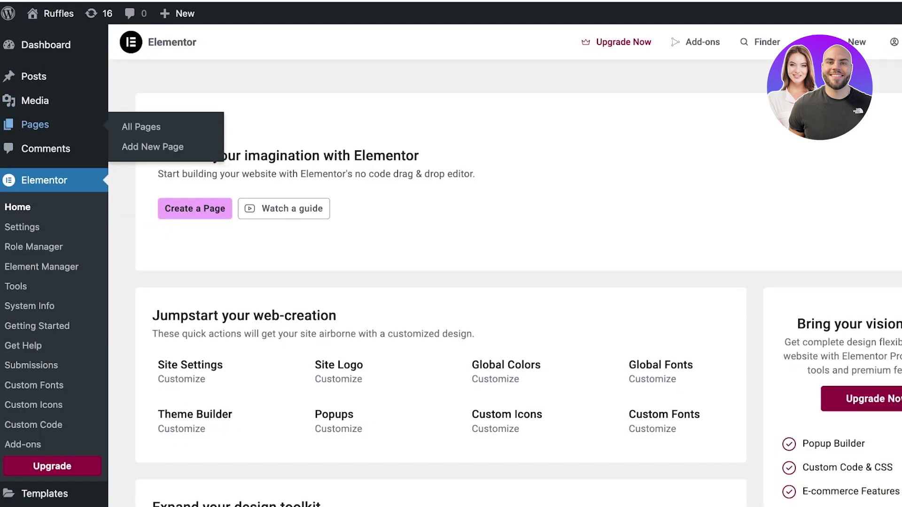
{"action": "left_click", "coordinate": [141, 126]}
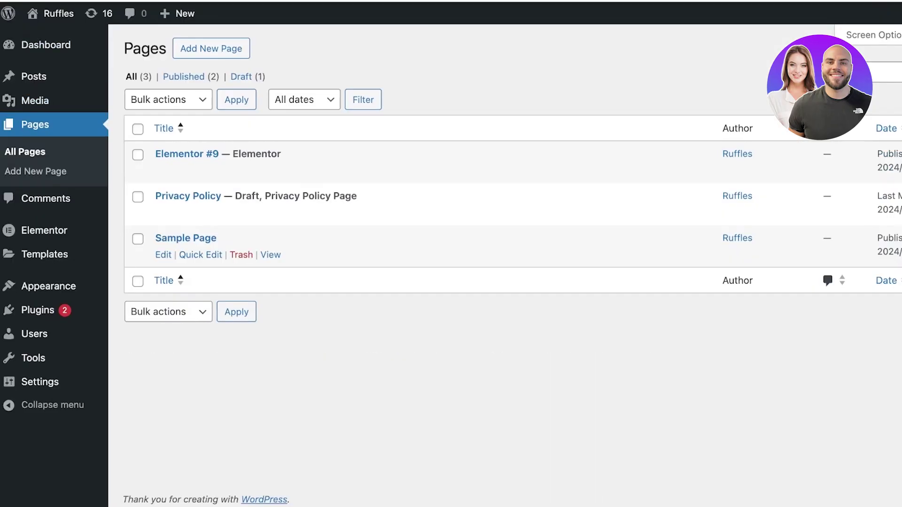
{"action": "left_click", "coordinate": [241, 254]}
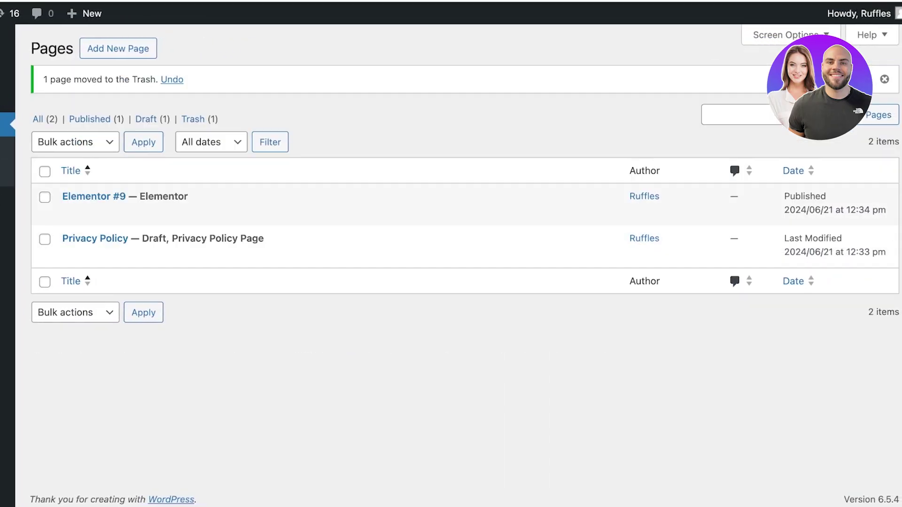
- Quick-edit the Elementor #9 page, set its title to Home and its slug to home, and update it
{"action": "mouse_move", "coordinate": [112, 197]}
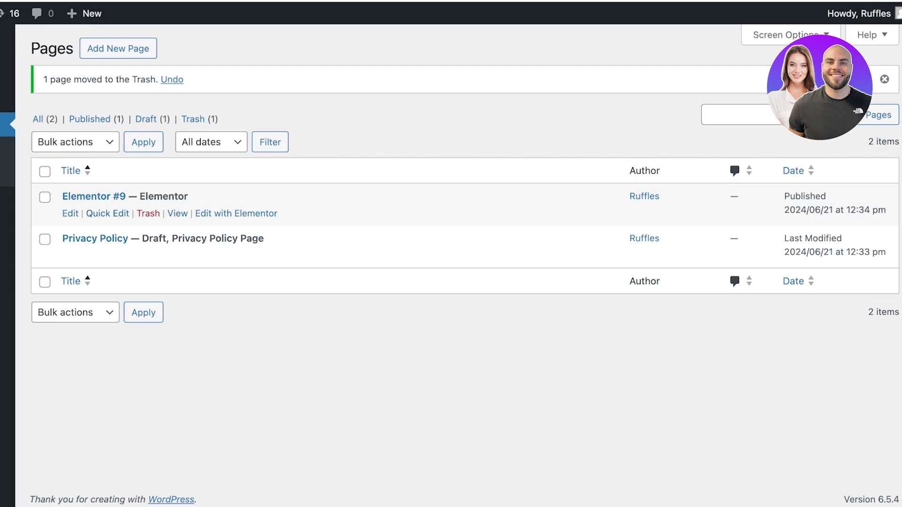
{"action": "left_click", "coordinate": [107, 214]}
{"action": "key", "text": "super+a"}
{"action": "type", "text": "Home"}
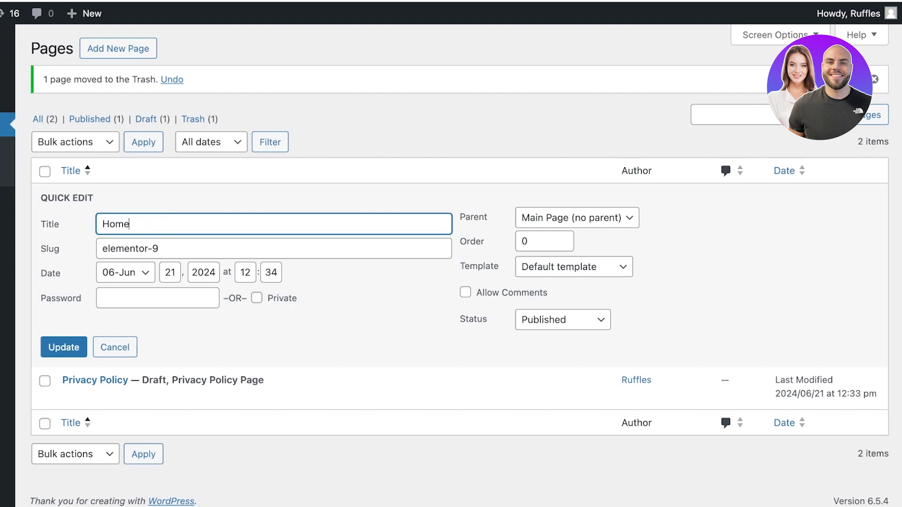
{"action": "key", "text": "Tab"}
{"action": "key", "text": "ctrl+a"}
{"action": "type", "text": "home"}
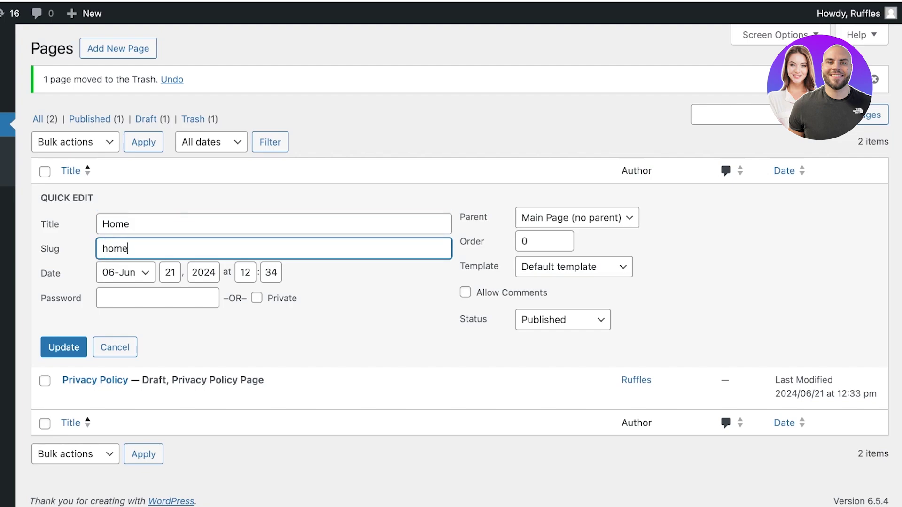
{"action": "left_click", "coordinate": [577, 218]}
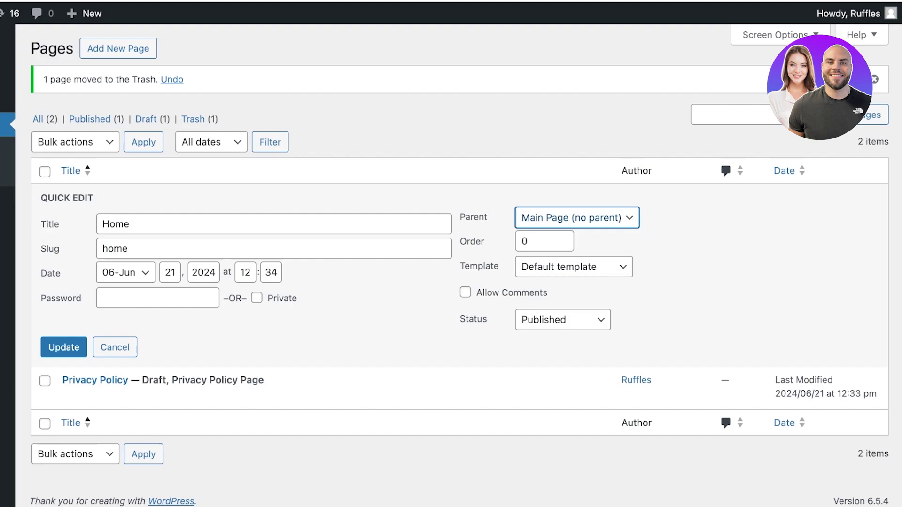
{"action": "left_click", "coordinate": [574, 267]}
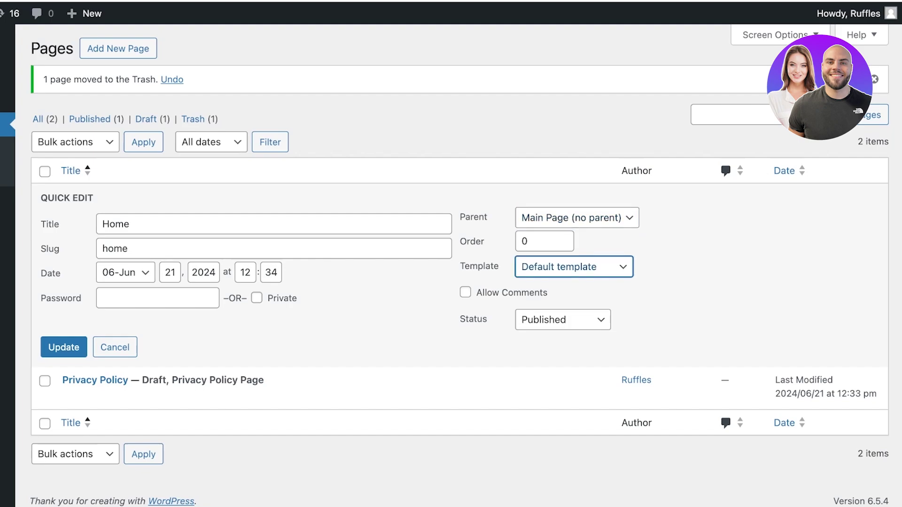
{"action": "left_click", "coordinate": [64, 347]}
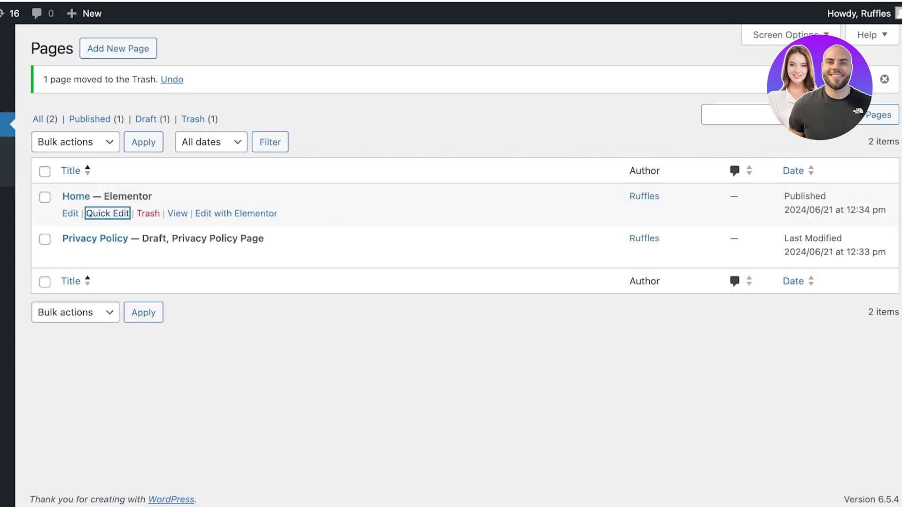
- Return to the menu editor and remove the invalid Sample Page item from the menu structure
{"action": "mouse_move", "coordinate": [13, 286]}
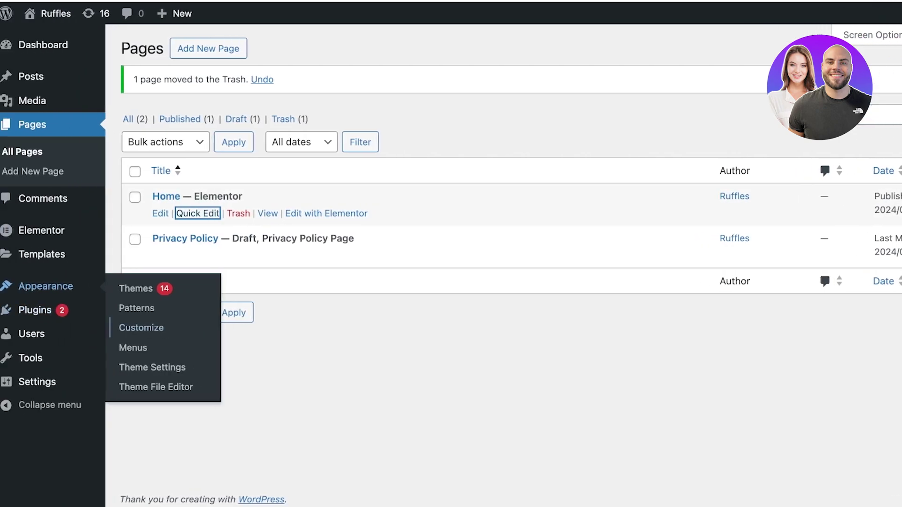
{"action": "left_click", "coordinate": [129, 349]}
{"action": "left_click", "coordinate": [132, 347]}
{"action": "scroll", "coordinate": [512, 249], "scroll_direction": "down", "scroll_amount": 2}
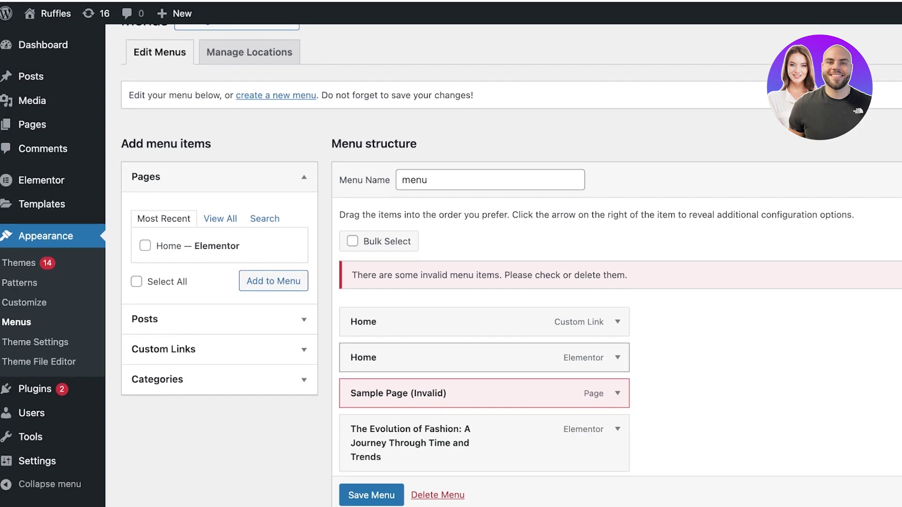
{"action": "scroll", "coordinate": [512, 263], "scroll_direction": "down", "scroll_amount": 4}
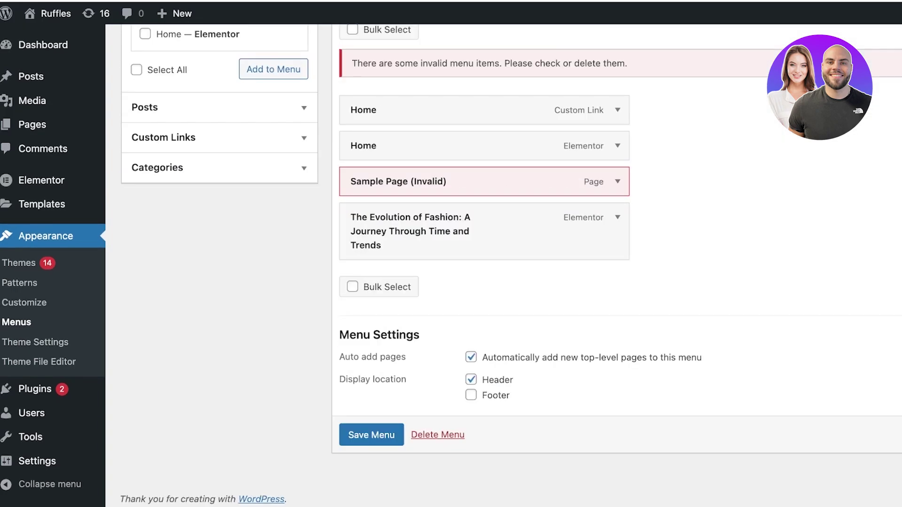
{"action": "left_click", "coordinate": [618, 181]}
{"action": "left_click", "coordinate": [363, 310]}
- Expand both Home menu items to review their settings, and save the menu
{"action": "scroll", "coordinate": [511, 263], "scroll_direction": "up", "scroll_amount": 3}
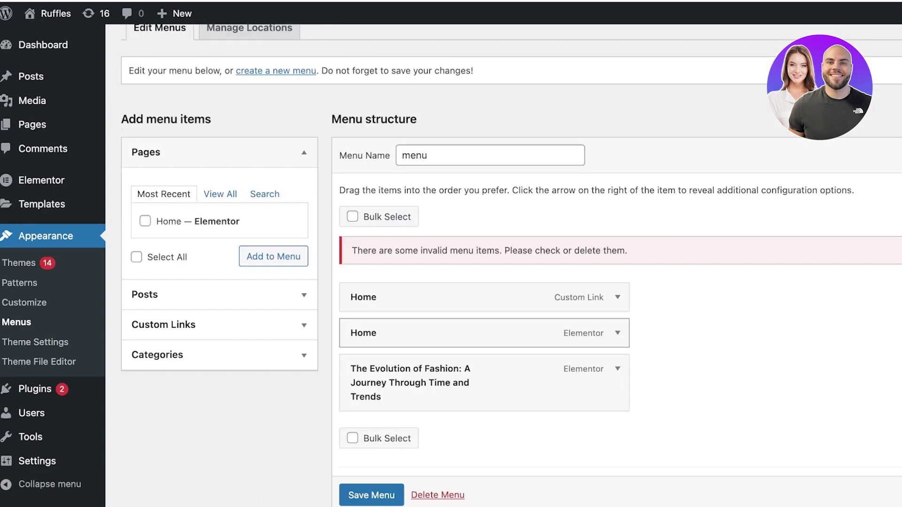
{"action": "left_click", "coordinate": [617, 297]}
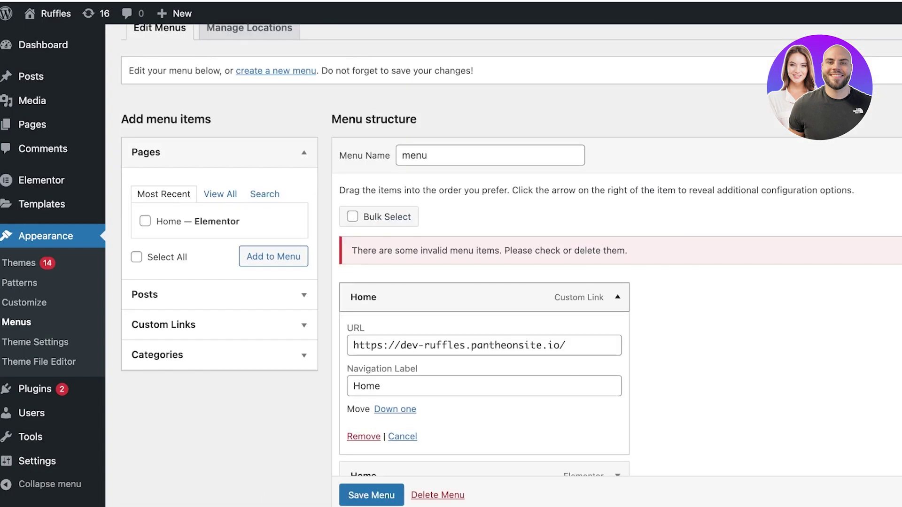
{"action": "scroll", "coordinate": [511, 263], "scroll_direction": "down", "scroll_amount": 4}
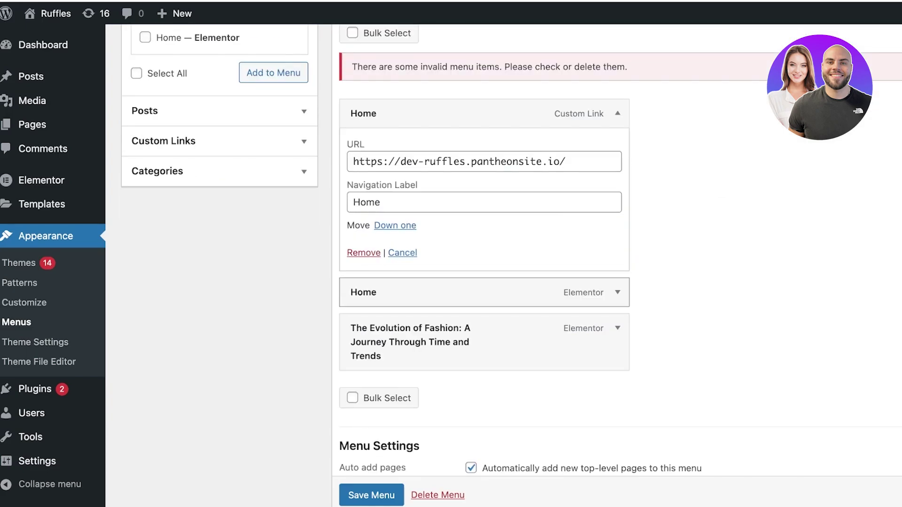
{"action": "scroll", "coordinate": [512, 263], "scroll_direction": "up", "scroll_amount": 5}
{"action": "scroll", "coordinate": [512, 263], "scroll_direction": "down", "scroll_amount": 10}
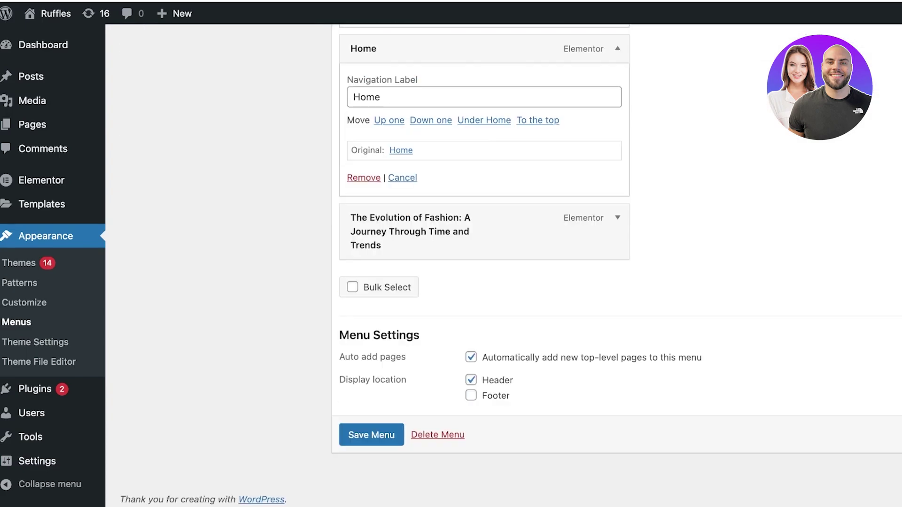
{"action": "left_click", "coordinate": [371, 435]}
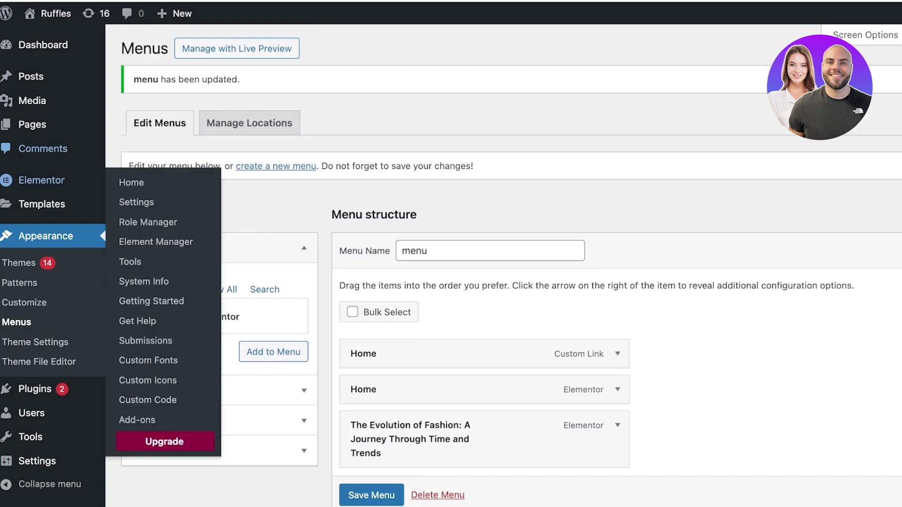
- Go to the site's pages and open the Home page in the Elementor editor
{"action": "left_click", "coordinate": [32, 125]}
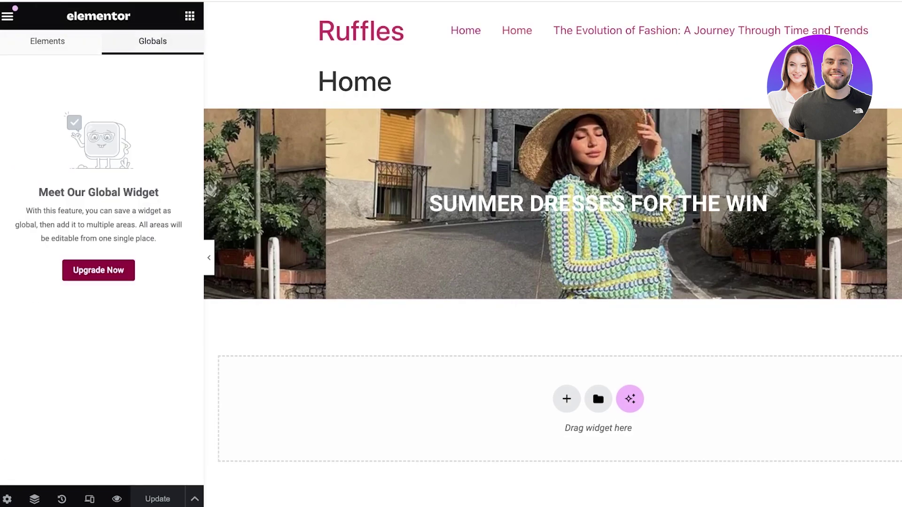
{"action": "scroll", "coordinate": [553, 203], "scroll_direction": "down", "scroll_amount": 2}
{"action": "scroll", "coordinate": [552, 204], "scroll_direction": "up", "scroll_amount": 2}
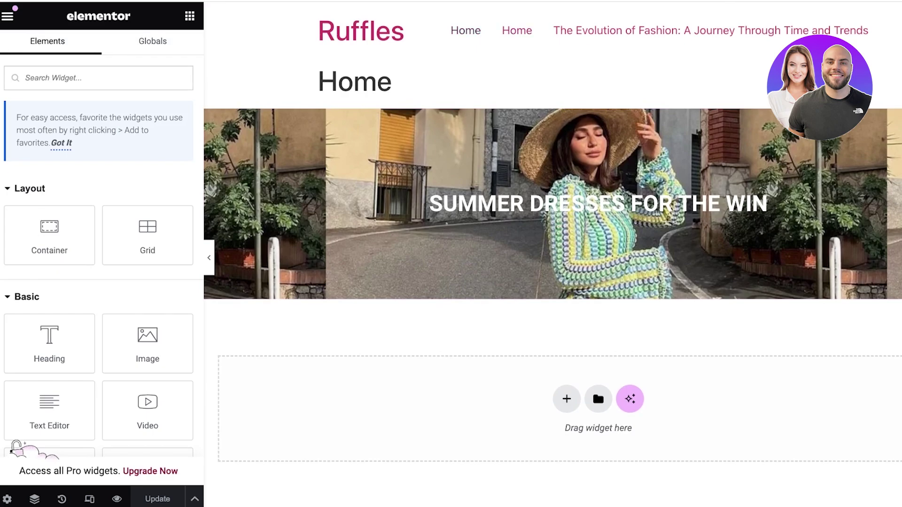
{"action": "left_click", "coordinate": [8, 16]}
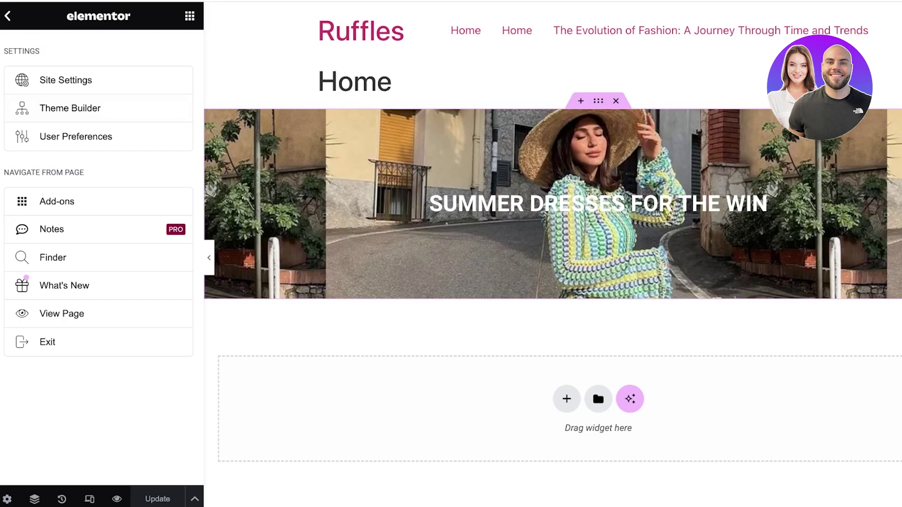
{"action": "left_click", "coordinate": [8, 16]}
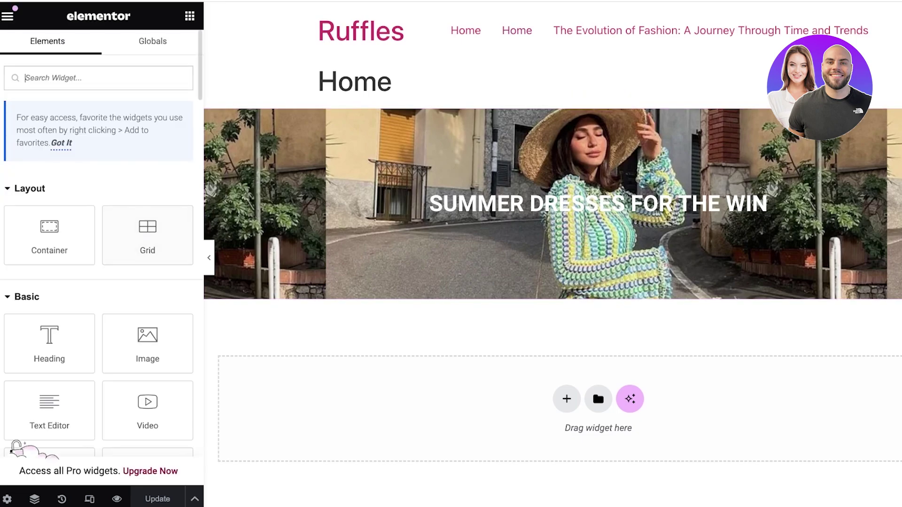
- Examine the Home page's general, style and advanced settings, and the editor's global widgets
{"action": "left_click", "coordinate": [7, 499]}
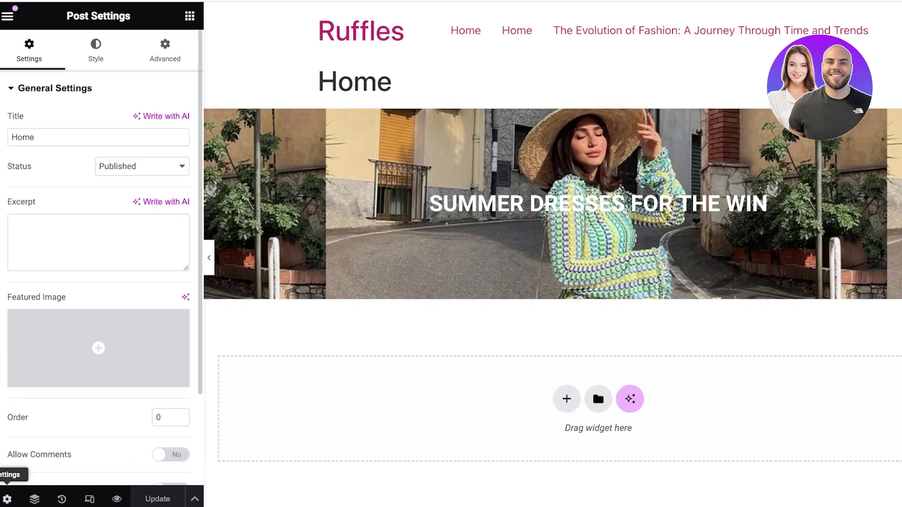
{"action": "scroll", "coordinate": [98, 282], "scroll_direction": "down", "scroll_amount": 3}
{"action": "scroll", "coordinate": [99, 282], "scroll_direction": "up", "scroll_amount": 3}
{"action": "left_click", "coordinate": [96, 50]}
{"action": "left_click", "coordinate": [165, 50]}
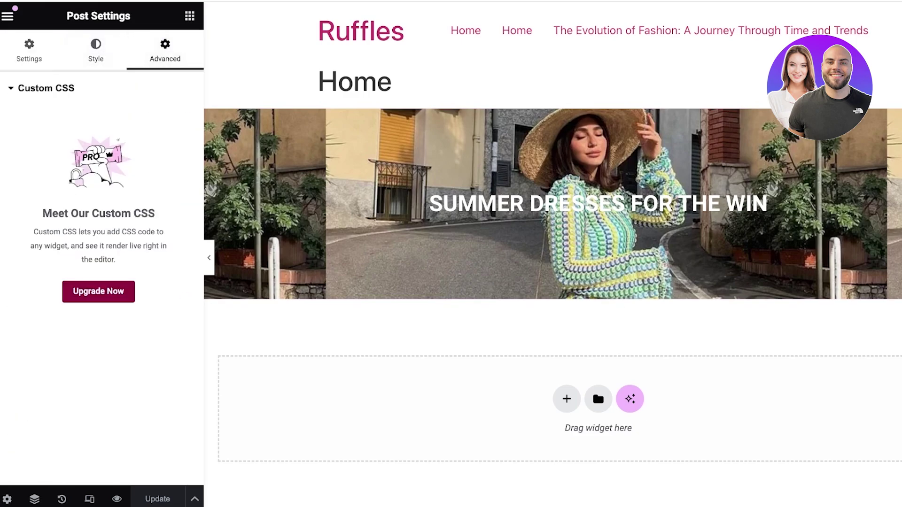
{"action": "left_click", "coordinate": [190, 16]}
{"action": "scroll", "coordinate": [147, 207], "scroll_direction": "down", "scroll_amount": 1}
{"action": "scroll", "coordinate": [147, 207], "scroll_direction": "up", "scroll_amount": 1}
{"action": "left_click", "coordinate": [153, 41]}
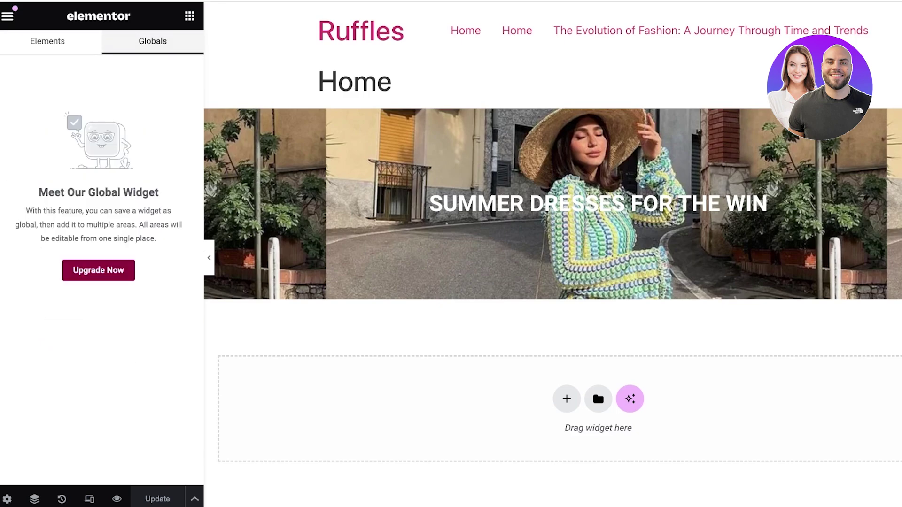
- Open the Theme Builder and examine the site parts it offers, such as header and footer
{"action": "left_click", "coordinate": [8, 16]}
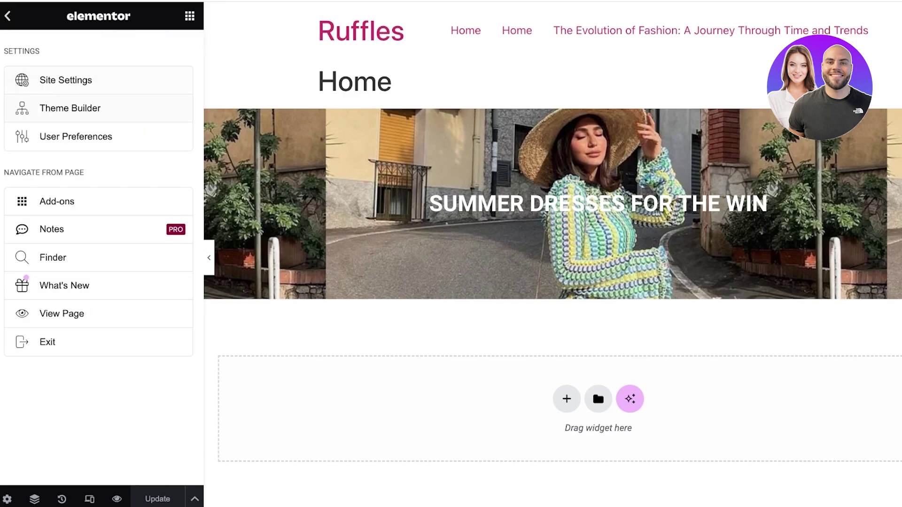
{"action": "left_click", "coordinate": [70, 109]}
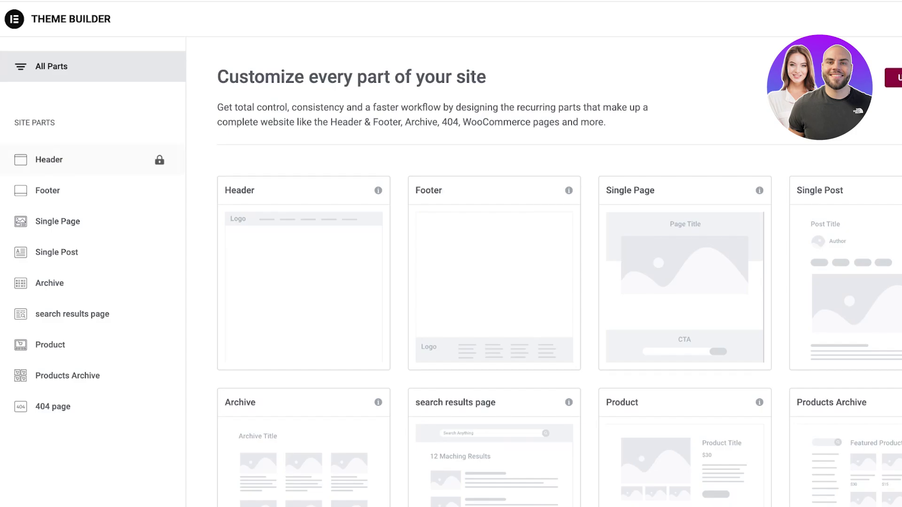
{"action": "scroll", "coordinate": [304, 277], "scroll_direction": "down", "scroll_amount": 6}
{"action": "scroll", "coordinate": [303, 267], "scroll_direction": "up", "scroll_amount": 5}
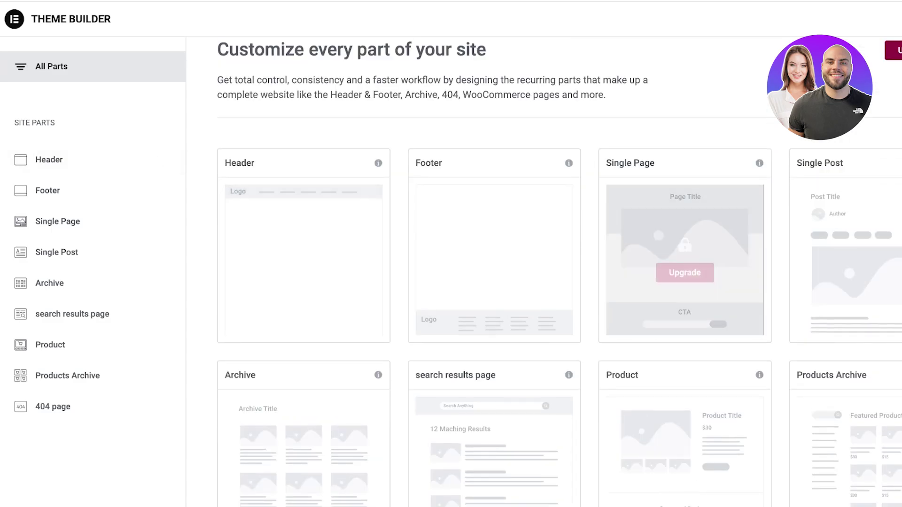
{"action": "scroll", "coordinate": [559, 273], "scroll_direction": "up", "scroll_amount": 1}
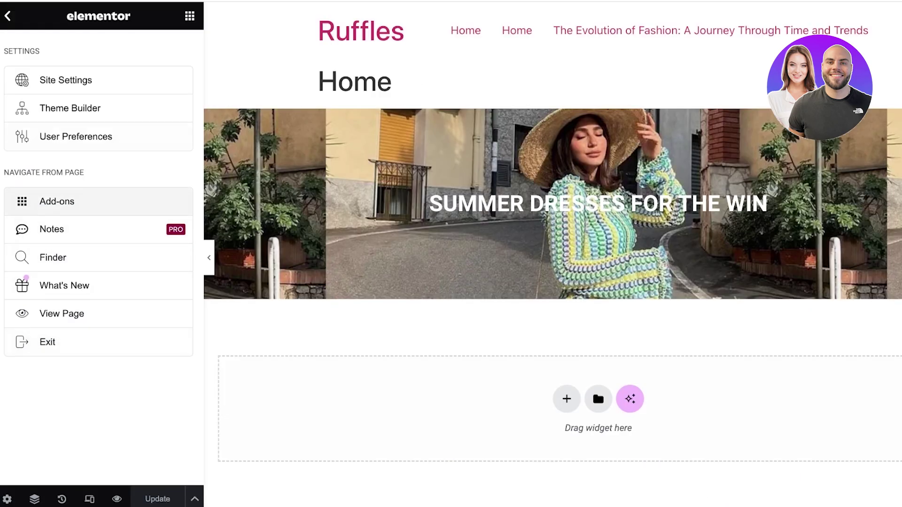
- Review the editor's user preferences for canvas, design system and navigation, and return to the widget list
{"action": "left_click", "coordinate": [75, 136]}
{"action": "scroll", "coordinate": [102, 259], "scroll_direction": "down", "scroll_amount": 3}
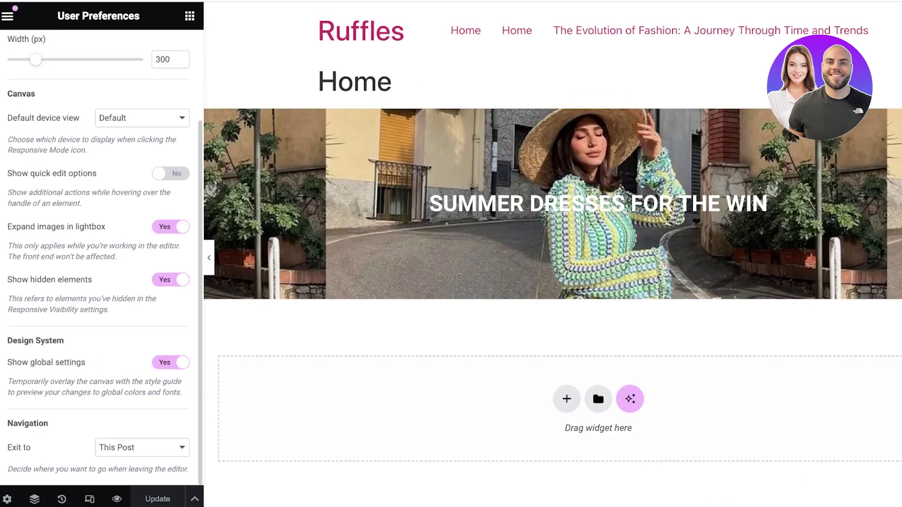
{"action": "left_click", "coordinate": [8, 16]}
{"action": "left_click", "coordinate": [7, 16]}
- Look through the available widgets, search them for "menu" and try the Menu widget
{"action": "scroll", "coordinate": [141, 315], "scroll_direction": "down", "scroll_amount": 8}
{"action": "scroll", "coordinate": [136, 315], "scroll_direction": "down", "scroll_amount": 1}
{"action": "scroll", "coordinate": [102, 254], "scroll_direction": "down", "scroll_amount": 7}
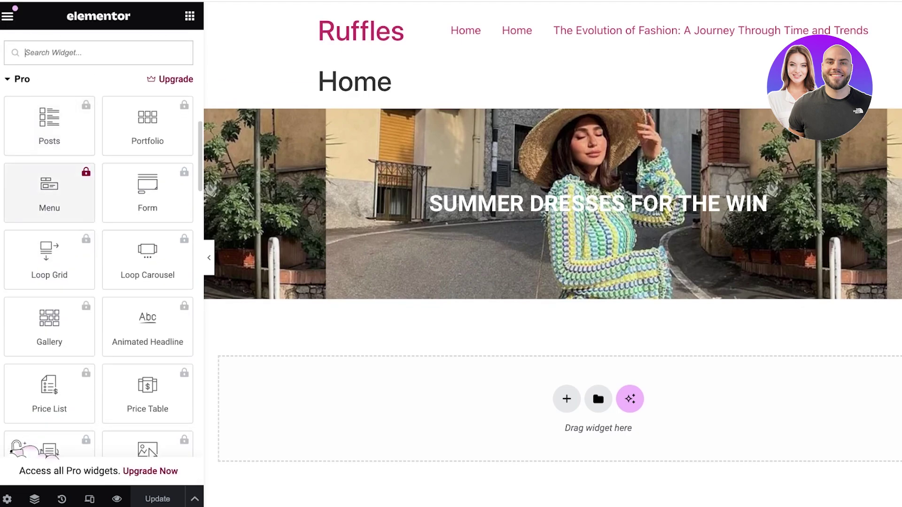
{"action": "scroll", "coordinate": [102, 254], "scroll_direction": "down", "scroll_amount": 8}
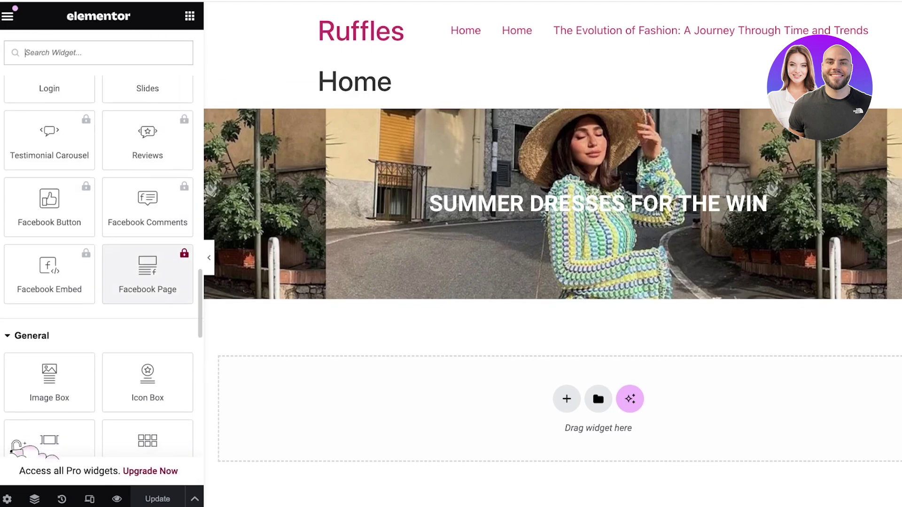
{"action": "scroll", "coordinate": [49, 212], "scroll_direction": "down", "scroll_amount": 15}
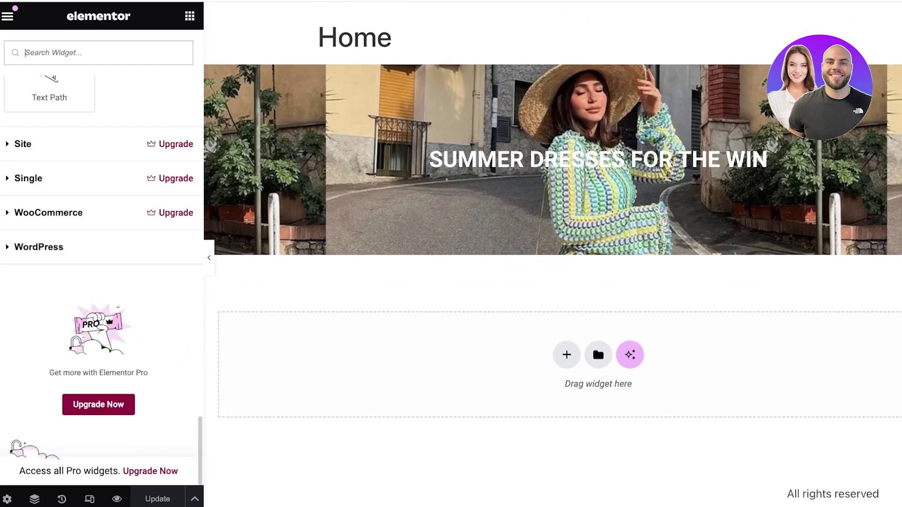
{"action": "scroll", "coordinate": [49, 211], "scroll_direction": "up", "scroll_amount": 13}
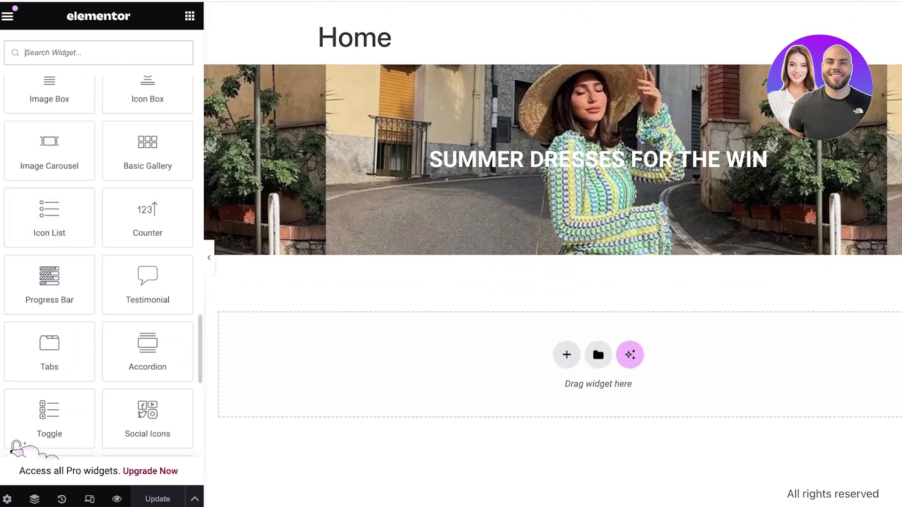
{"action": "type", "text": "menu"}
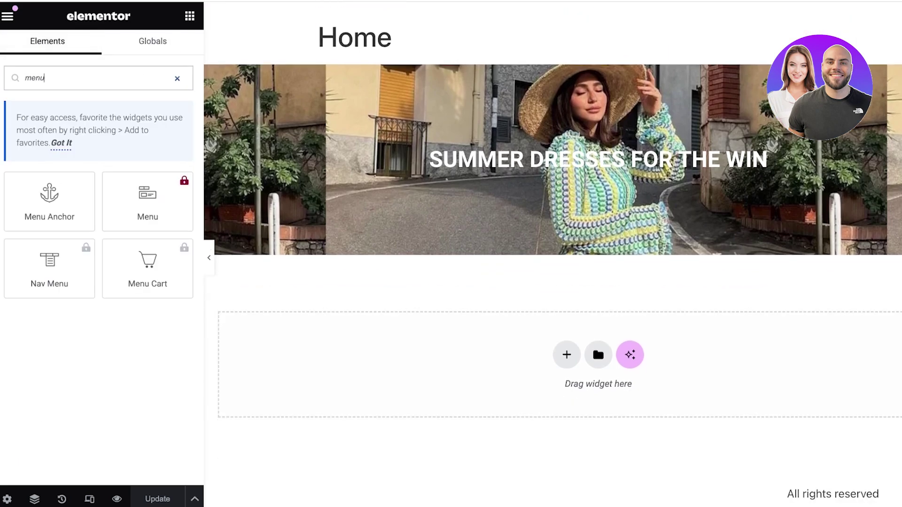
{"action": "left_click", "coordinate": [148, 202]}
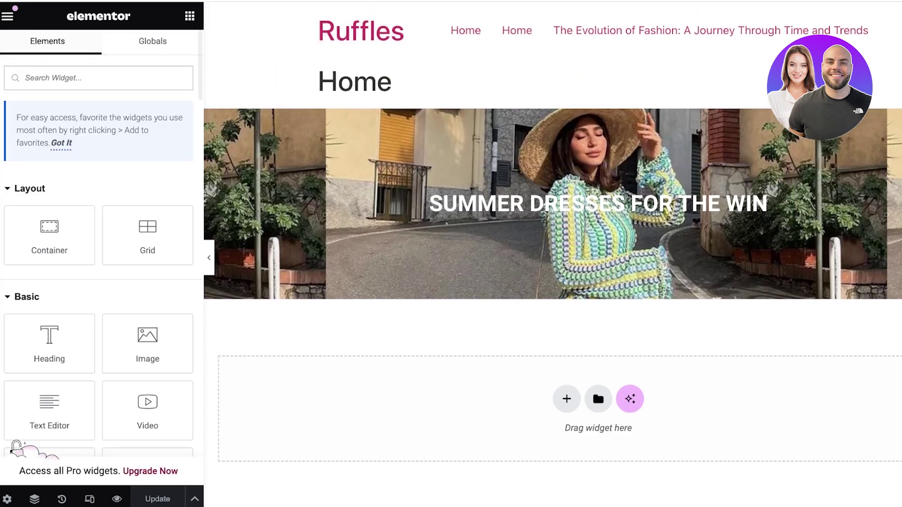
- Check the Home page's settings once more and exit the Elementor editor
{"action": "left_click", "coordinate": [8, 16]}
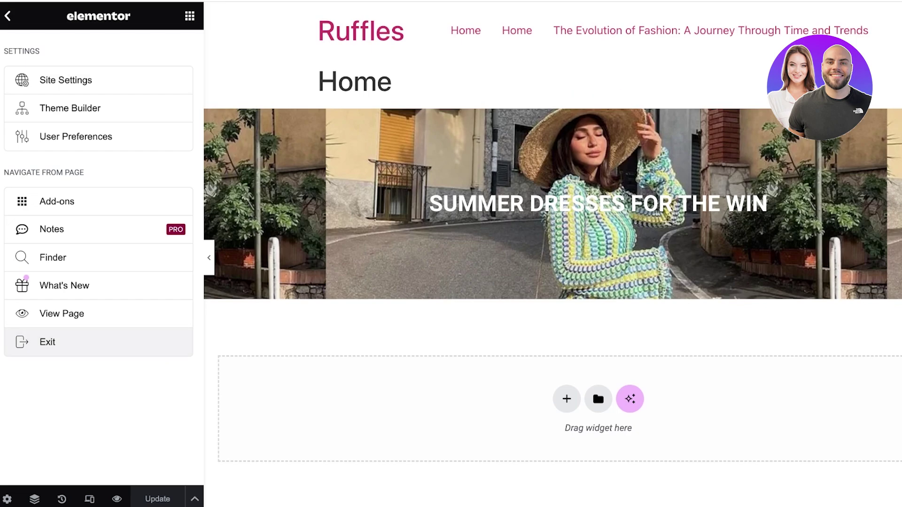
{"action": "left_click", "coordinate": [8, 16]}
{"action": "left_click", "coordinate": [7, 499]}
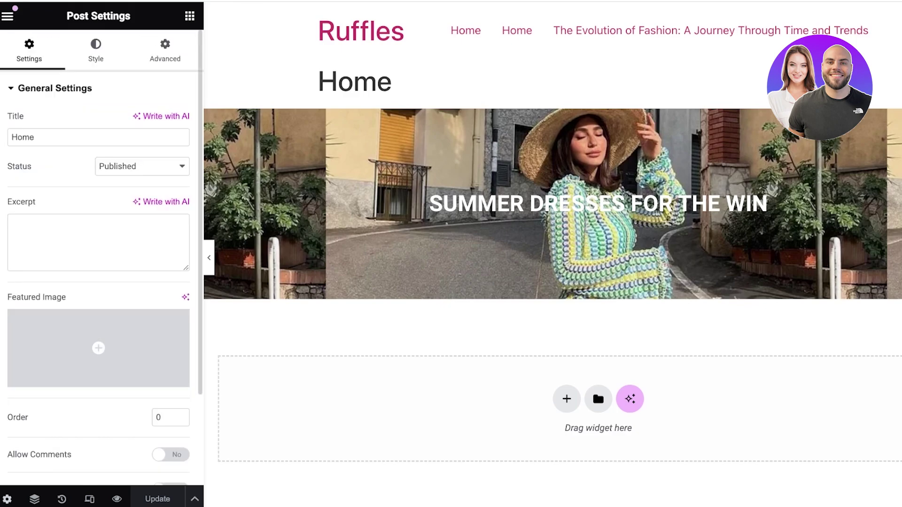
{"action": "scroll", "coordinate": [98, 347], "scroll_direction": "down", "scroll_amount": 3}
{"action": "left_click", "coordinate": [7, 16]}
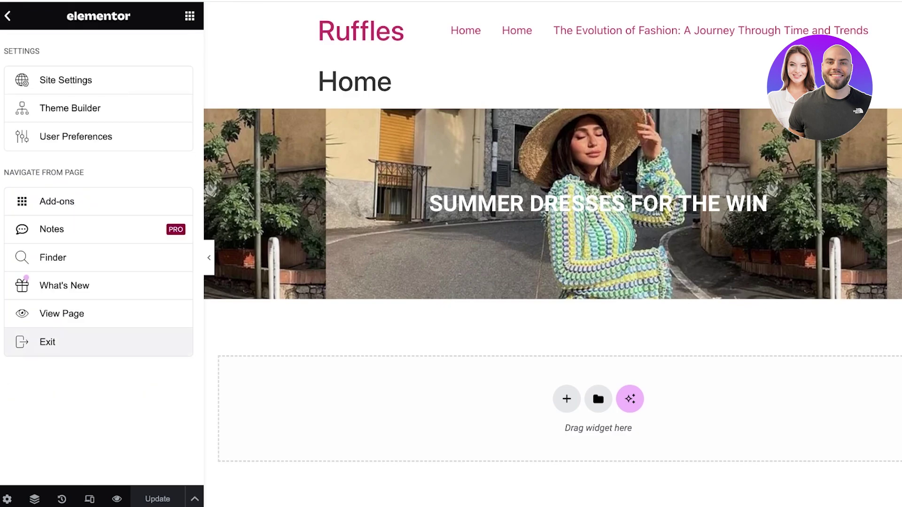
{"action": "left_click", "coordinate": [47, 342]}
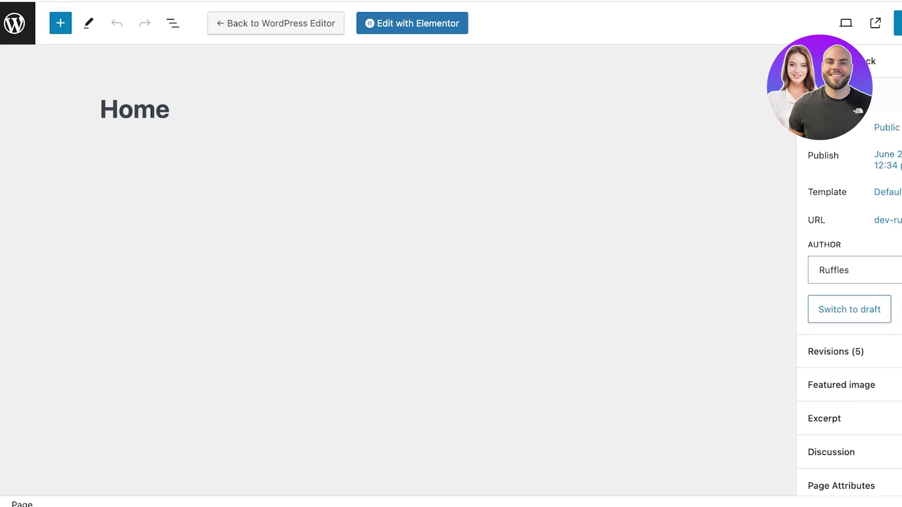
- Return to the site's pages list and go from there to adding a new plugin
{"action": "left_click", "coordinate": [17, 23]}
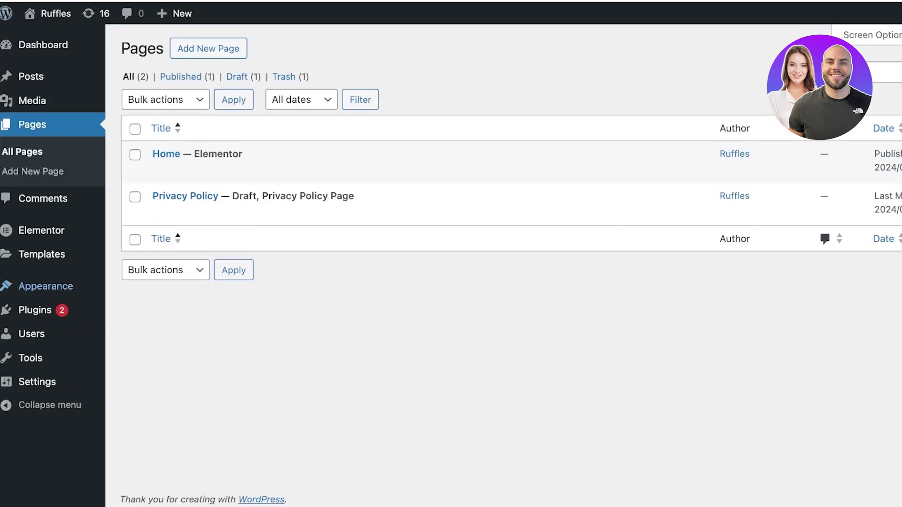
{"action": "mouse_move", "coordinate": [42, 254]}
{"action": "mouse_move", "coordinate": [41, 230]}
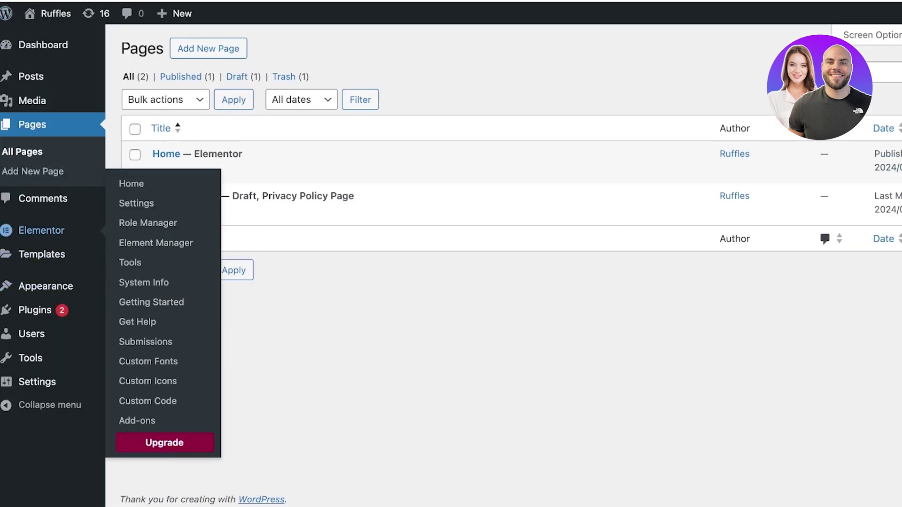
{"action": "mouse_move", "coordinate": [31, 333]}
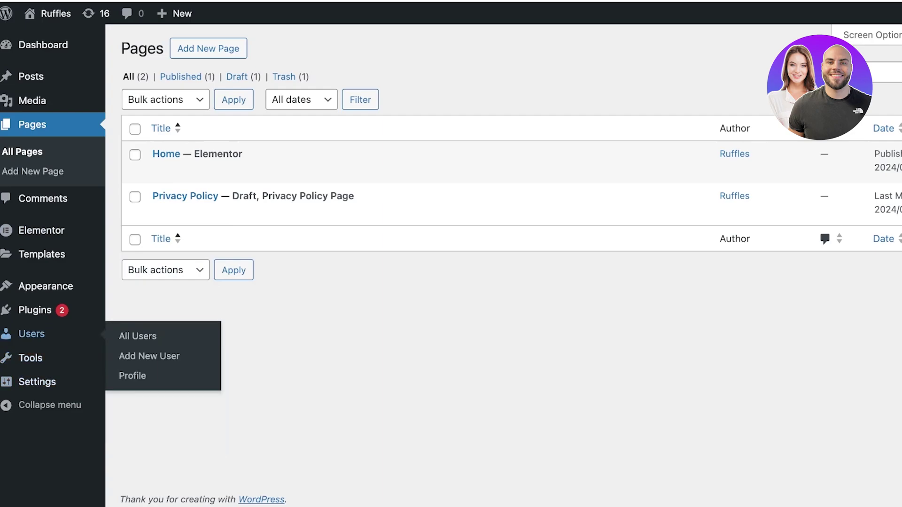
{"action": "mouse_move", "coordinate": [34, 310]}
{"action": "left_click", "coordinate": [150, 332]}
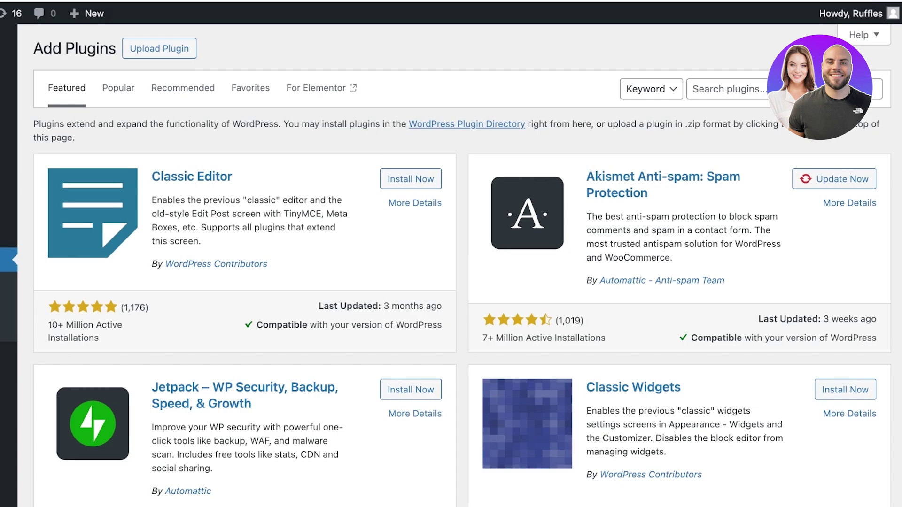
- Search the plugin directory for "elementor premi"
{"action": "left_click", "coordinate": [794, 89]}
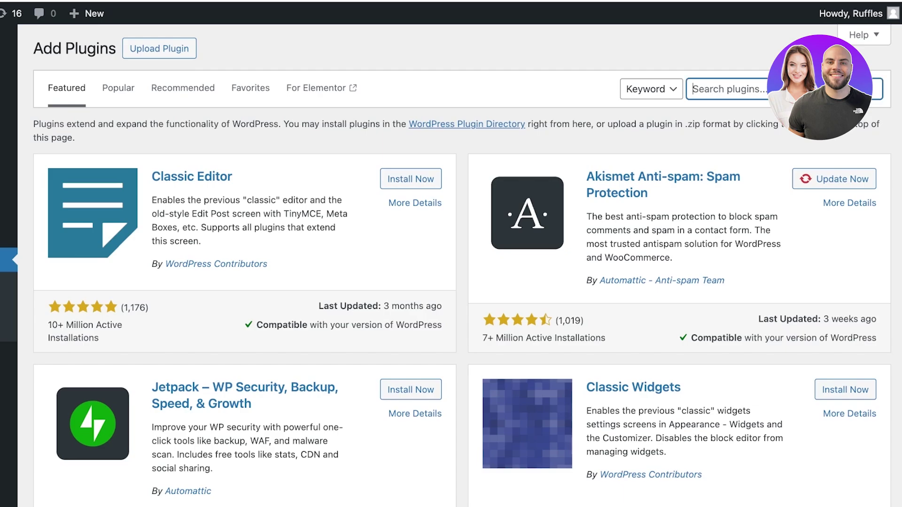
{"action": "type", "text": "elementor pre"}
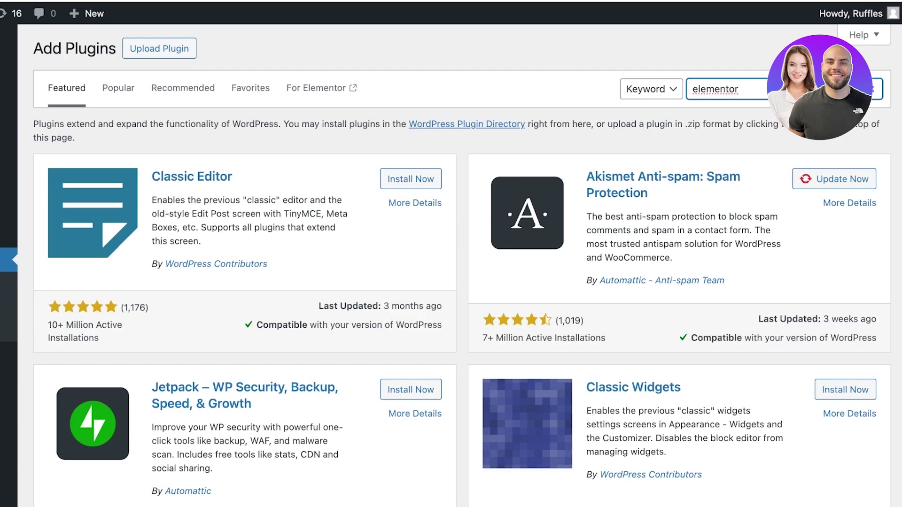
{"action": "type", "text": "mi"}
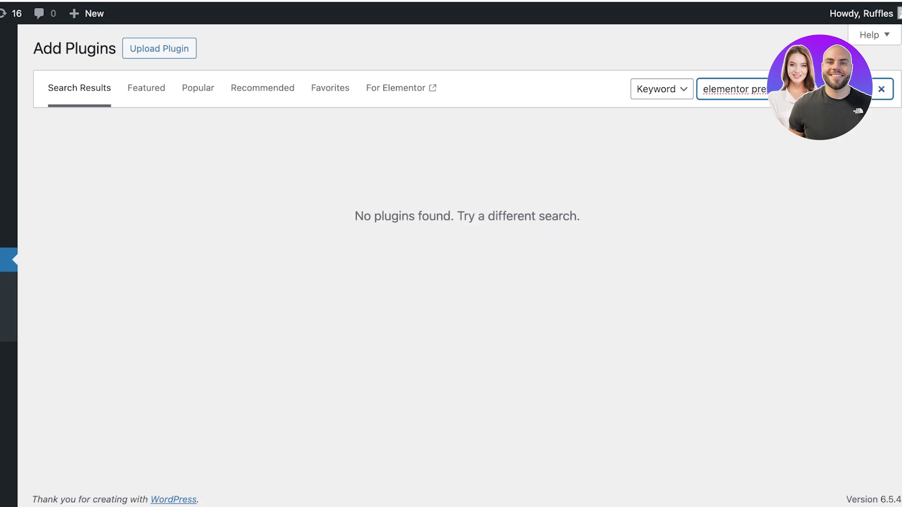
- Search the plugin directory for "shoplentor" and install the ShopLentor WooCommerce Builder plugin
{"action": "double_click", "coordinate": [725, 89]}
{"action": "key", "text": "ctrl+a"}
{"action": "type", "text": "shoplentor"}
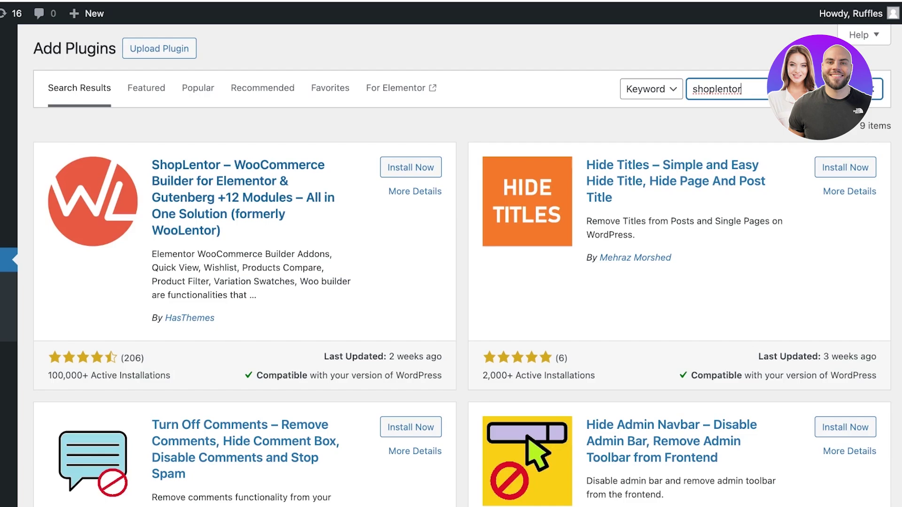
{"action": "left_click", "coordinate": [411, 167]}
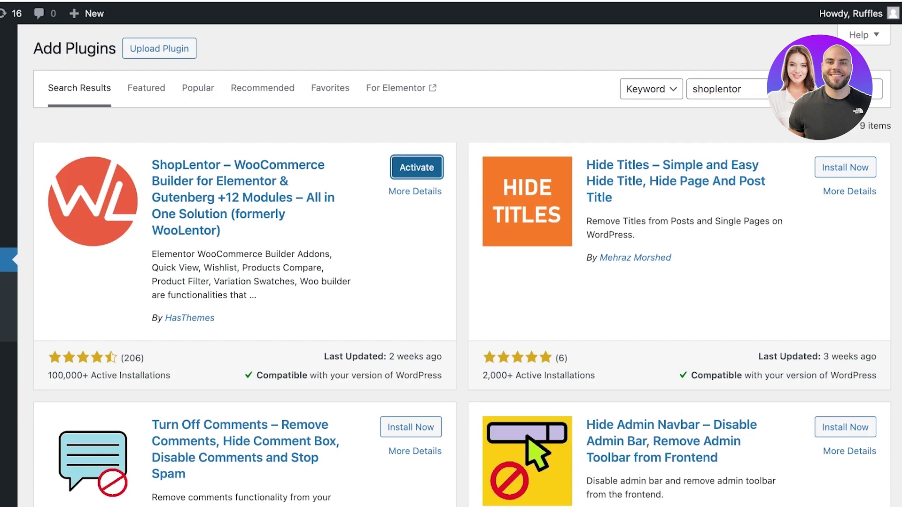
- Search the plugin directory for "elementor free", and install and activate Elementor Header & Footer Builder
{"action": "double_click", "coordinate": [718, 88]}
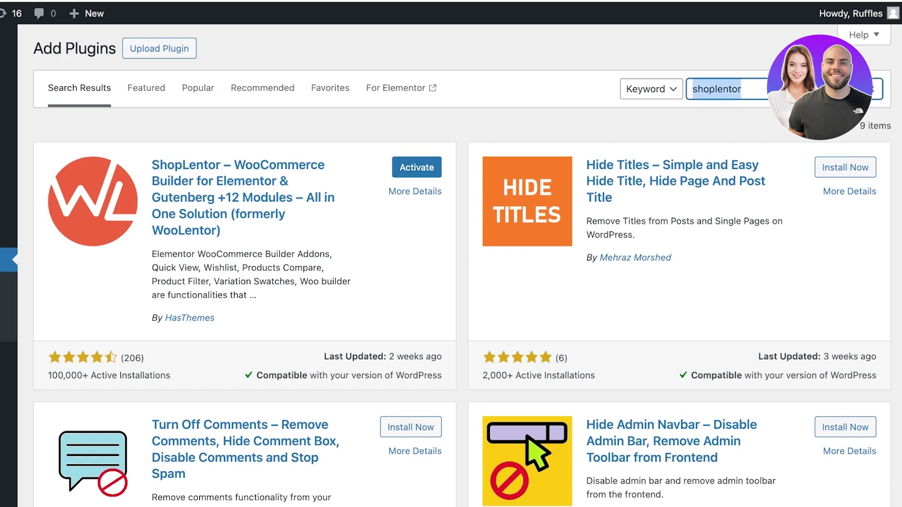
{"action": "key", "text": "BackSpace"}
{"action": "type", "text": "elemen"}
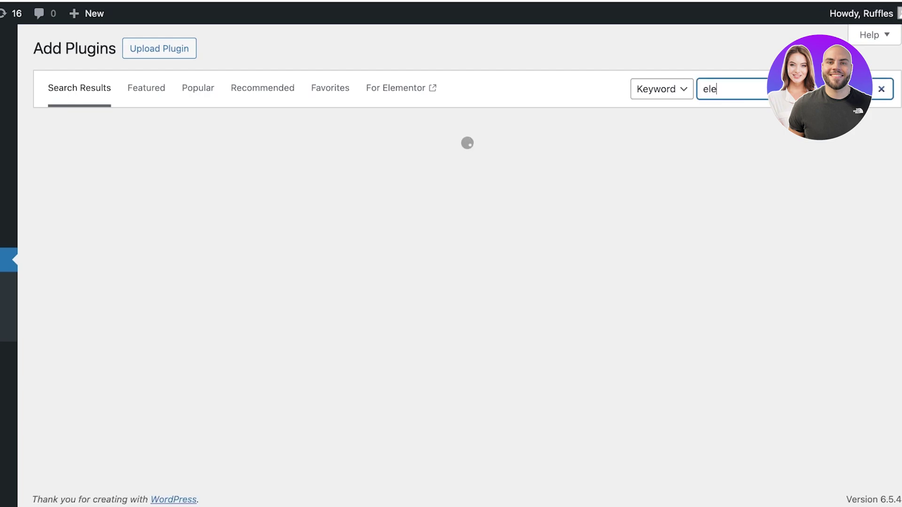
{"action": "type", "text": "tor free"}
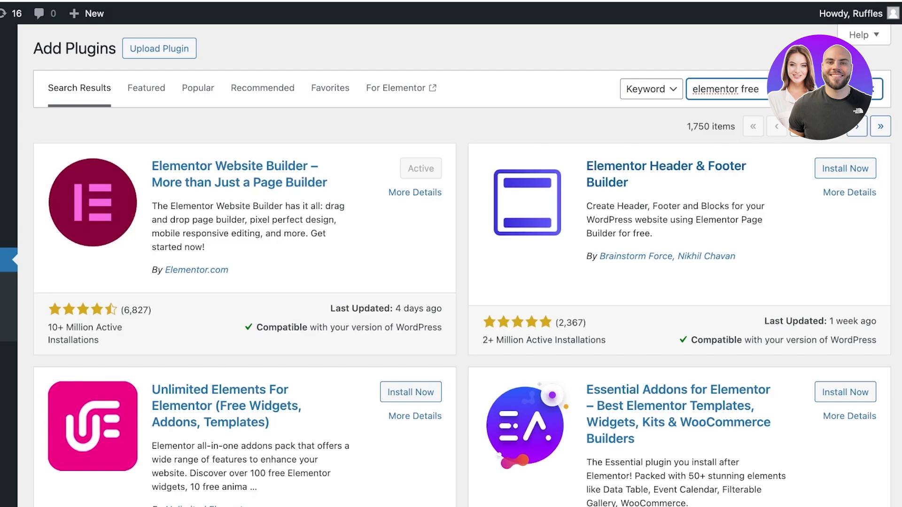
{"action": "left_click", "coordinate": [845, 169]}
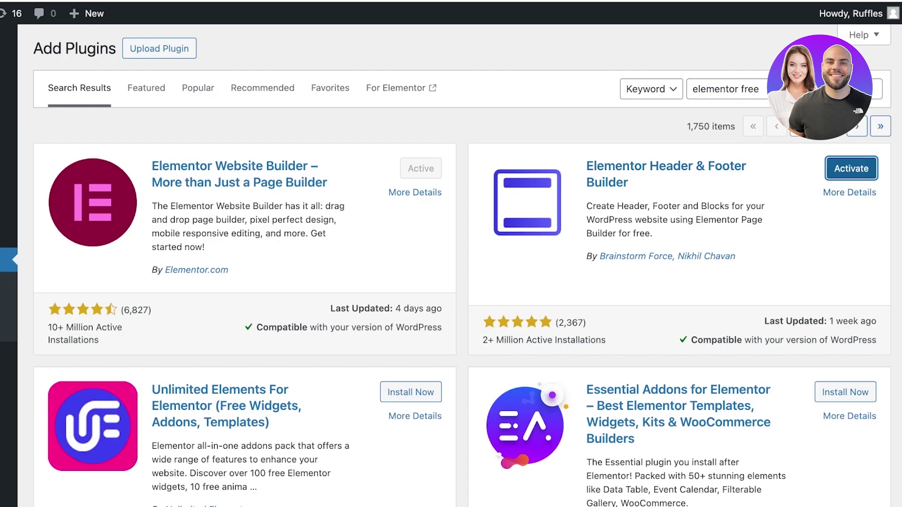
{"action": "left_click", "coordinate": [850, 168]}
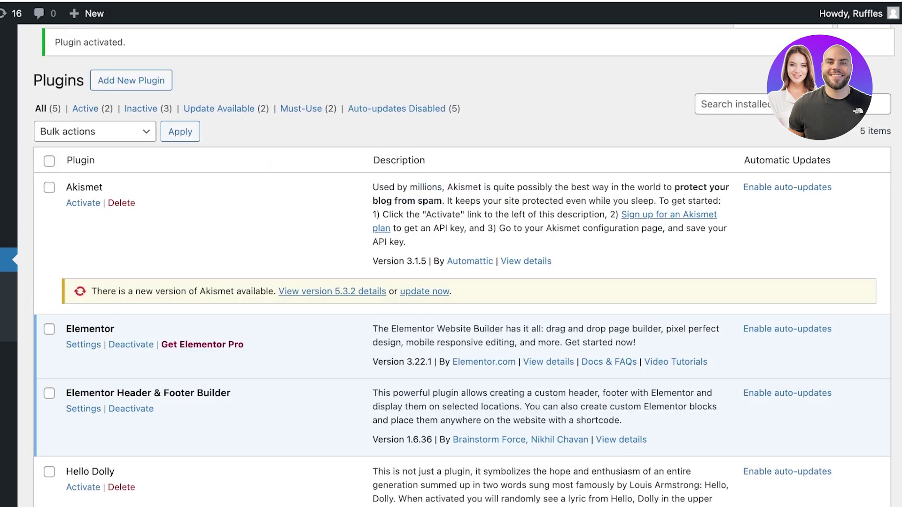
- Open the settings of the Elementor Header & Footer Builder plugin and look at its About Us page before returning to its templates
{"action": "scroll", "coordinate": [450, 263], "scroll_direction": "down", "scroll_amount": 5}
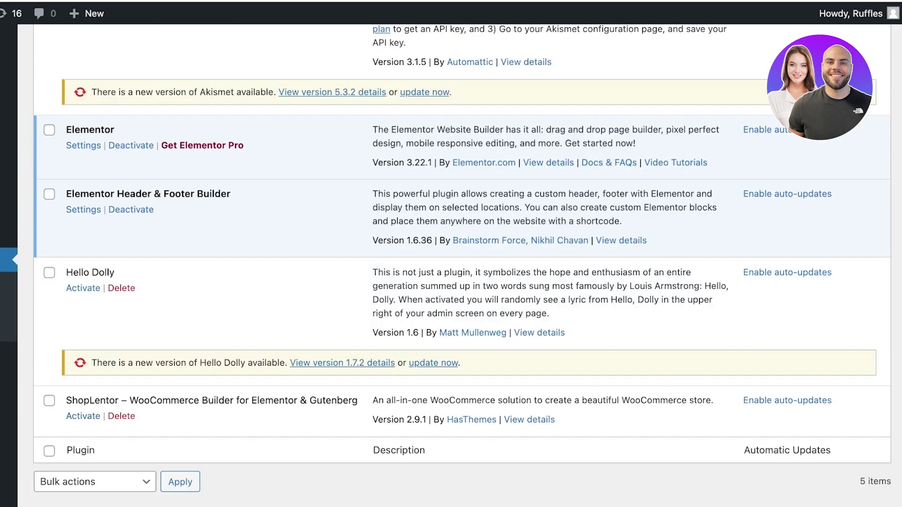
{"action": "scroll", "coordinate": [451, 263], "scroll_direction": "up", "scroll_amount": 3}
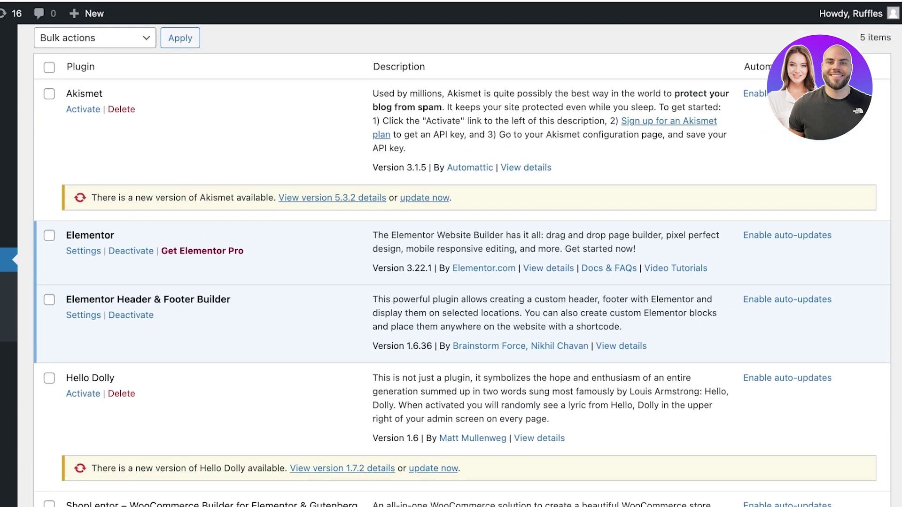
{"action": "left_click", "coordinate": [83, 315]}
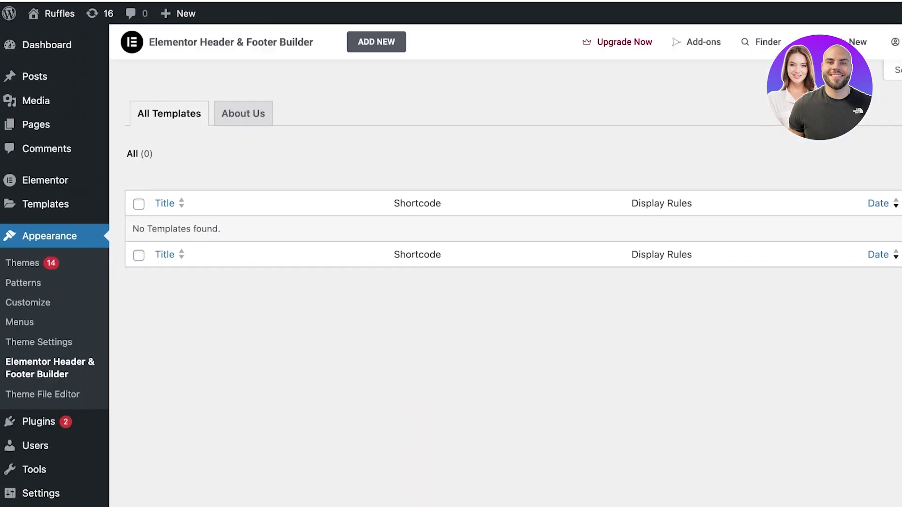
{"action": "left_click", "coordinate": [243, 113]}
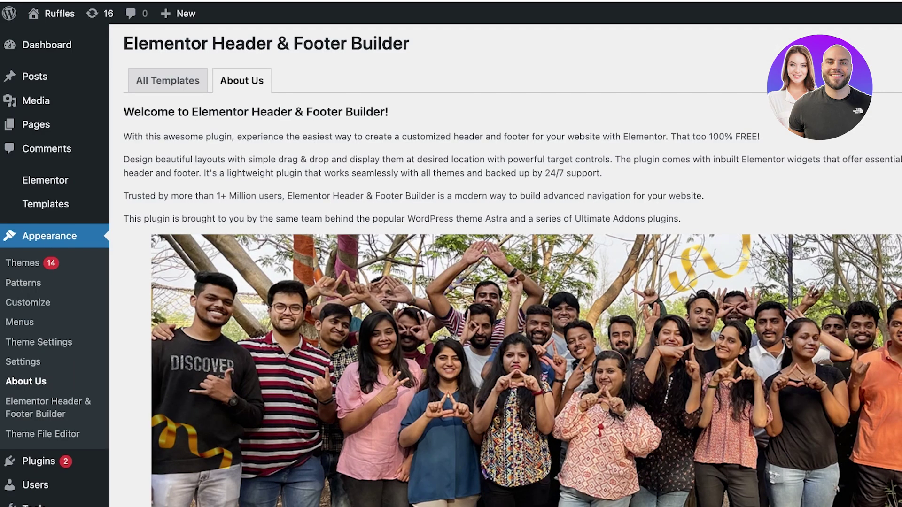
{"action": "key", "text": "alt+Left"}
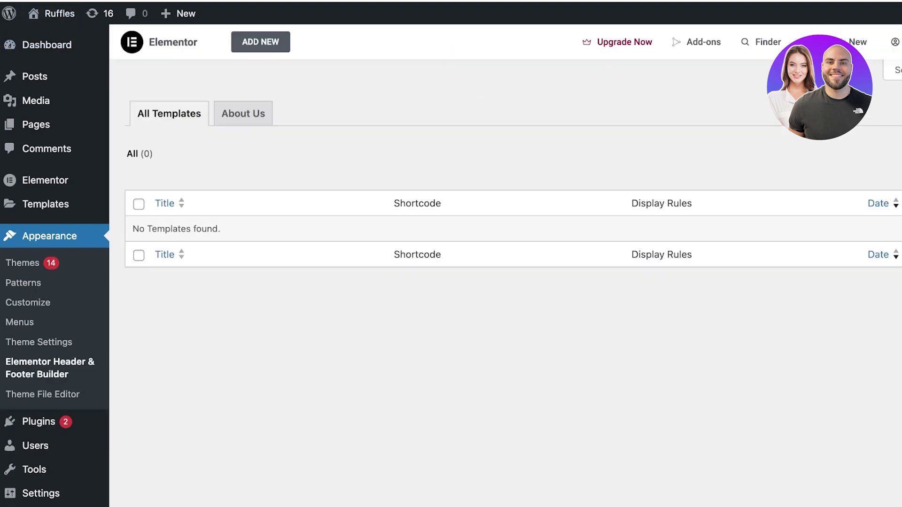
- Start a new header or footer template, answering the plugin's introductory questions with Beginner and Myself/My company
{"action": "left_click", "coordinate": [376, 42]}
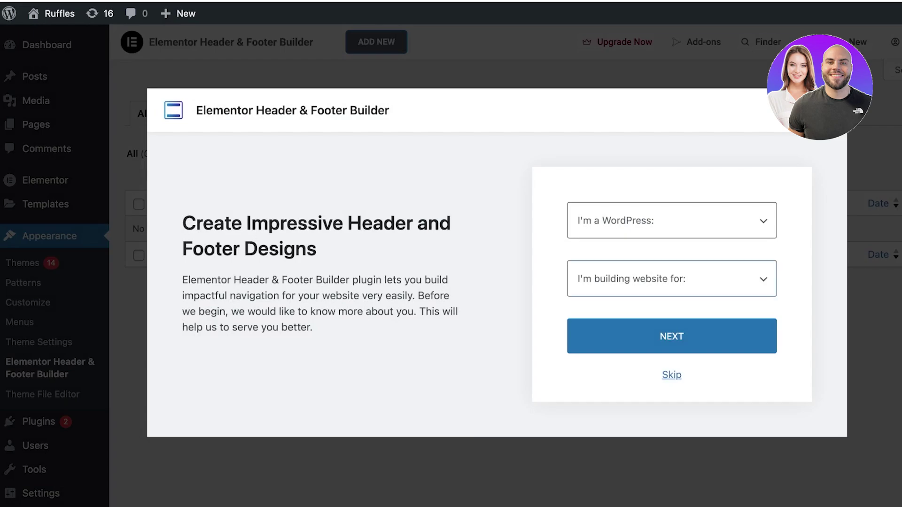
{"action": "left_click", "coordinate": [671, 220]}
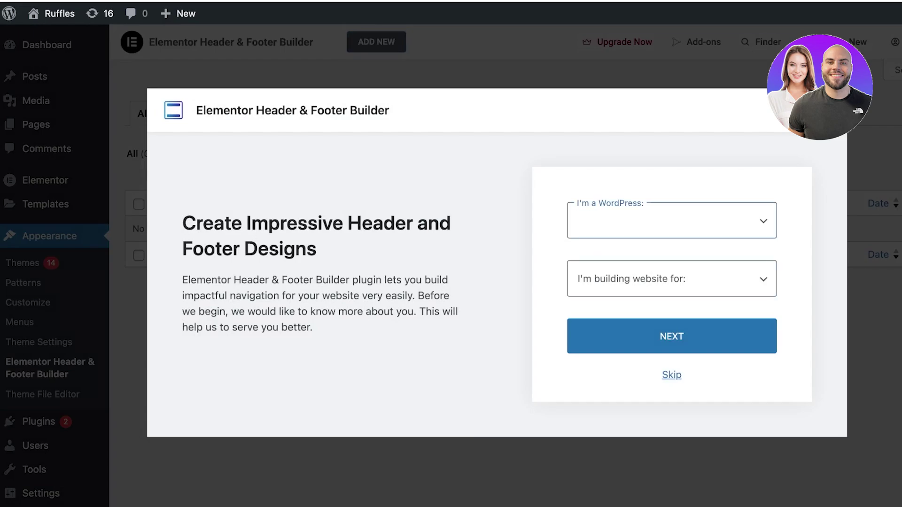
{"action": "left_click", "coordinate": [671, 237]}
{"action": "left_click", "coordinate": [672, 278]}
{"action": "left_click", "coordinate": [671, 295]}
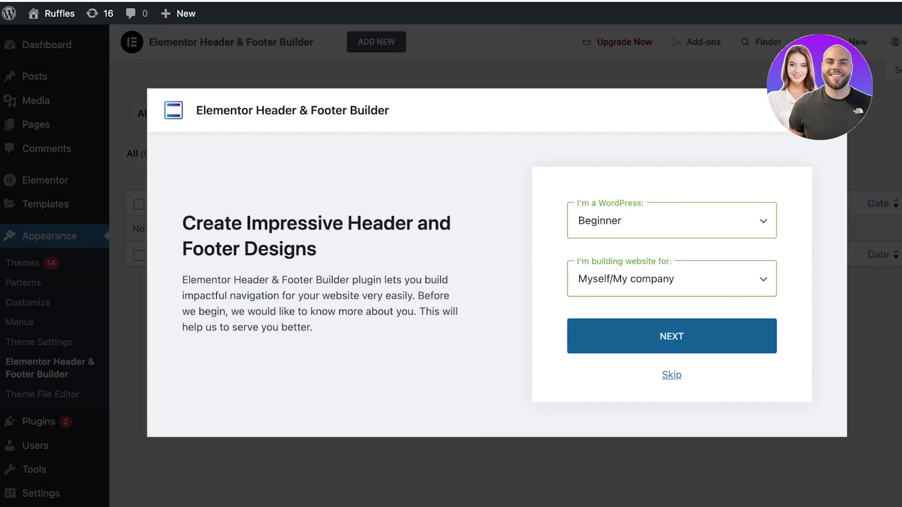
{"action": "left_click", "coordinate": [672, 336]}
{"action": "left_click", "coordinate": [672, 388]}
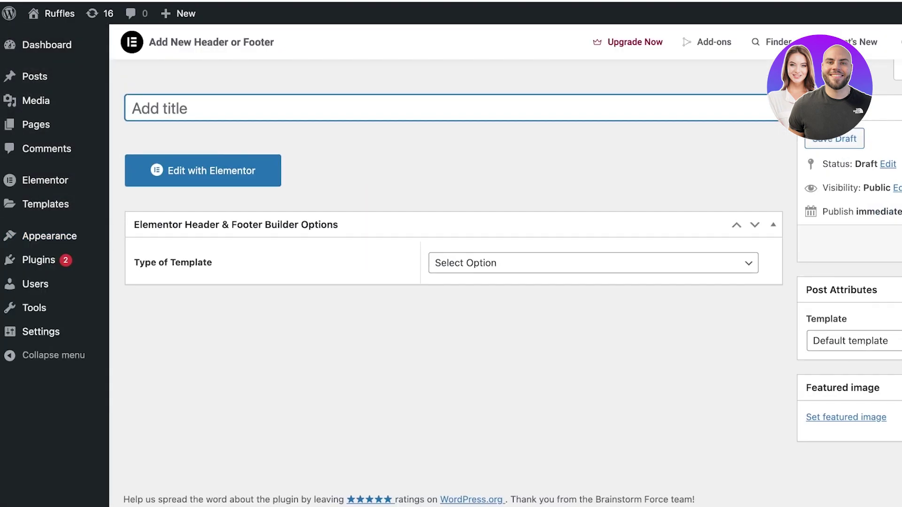
- Title the new template "Menu" and set its type to Header
{"action": "type", "text": "Menu"}
{"action": "left_click", "coordinate": [593, 263]}
{"action": "left_click", "coordinate": [465, 281]}
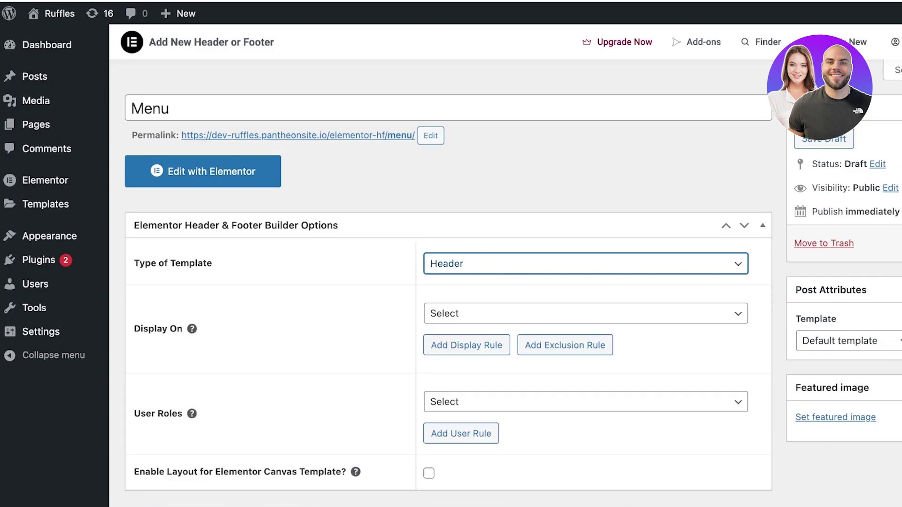
- Set the header to display on the Entire Website for All user roles, and publish it
{"action": "scroll", "coordinate": [465, 307], "scroll_direction": "down", "scroll_amount": 1}
{"action": "left_click", "coordinate": [466, 307]}
{"action": "left_click", "coordinate": [585, 275]}
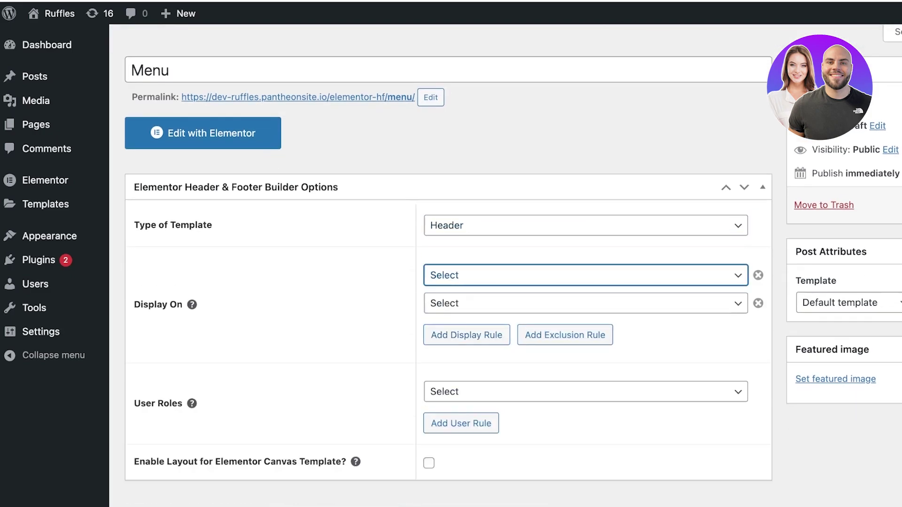
{"action": "left_click", "coordinate": [559, 311]}
{"action": "left_click", "coordinate": [758, 304]}
{"action": "left_click", "coordinate": [497, 363]}
{"action": "left_click", "coordinate": [463, 397]}
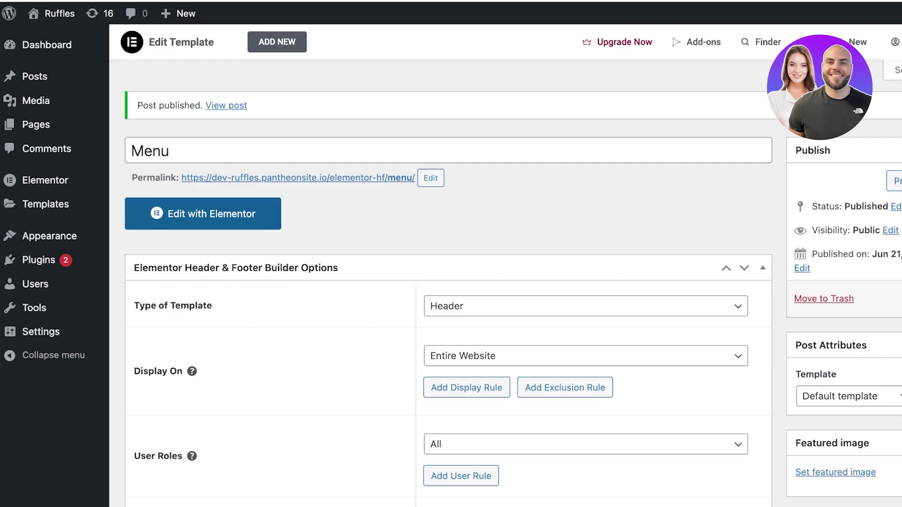
- Open the Menu template in Elementor and try to place the Navigation Menu widget on the empty canvas
{"action": "left_click", "coordinate": [202, 213]}
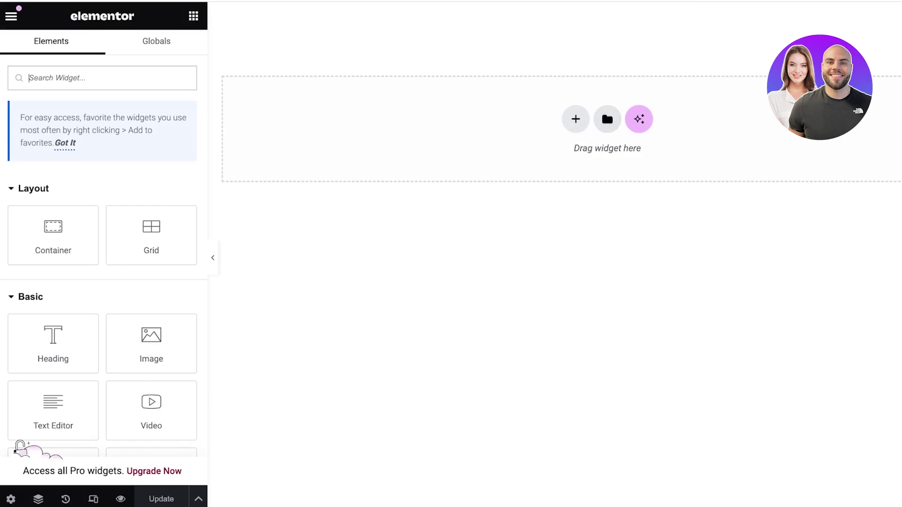
{"action": "scroll", "coordinate": [104, 244], "scroll_direction": "down", "scroll_amount": 15}
{"action": "scroll", "coordinate": [104, 244], "scroll_direction": "up", "scroll_amount": 4}
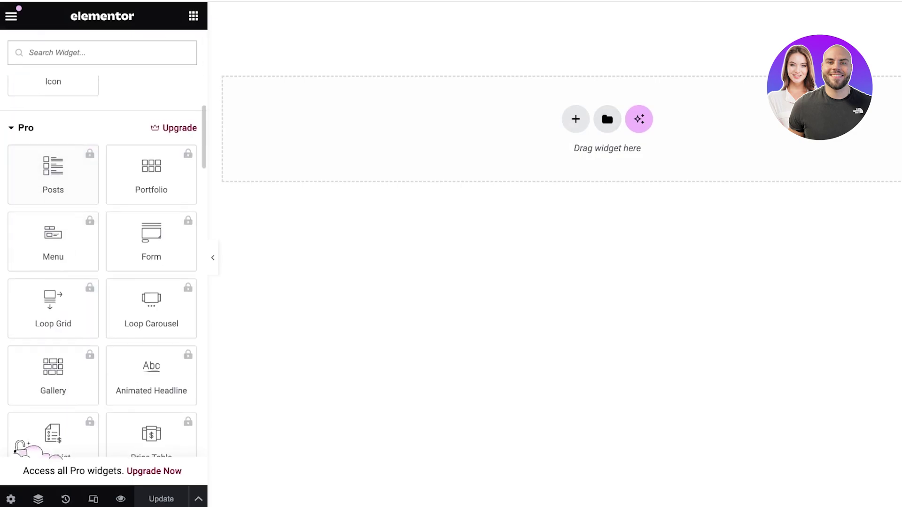
{"action": "left_click", "coordinate": [26, 128]}
{"action": "left_click", "coordinate": [35, 162]}
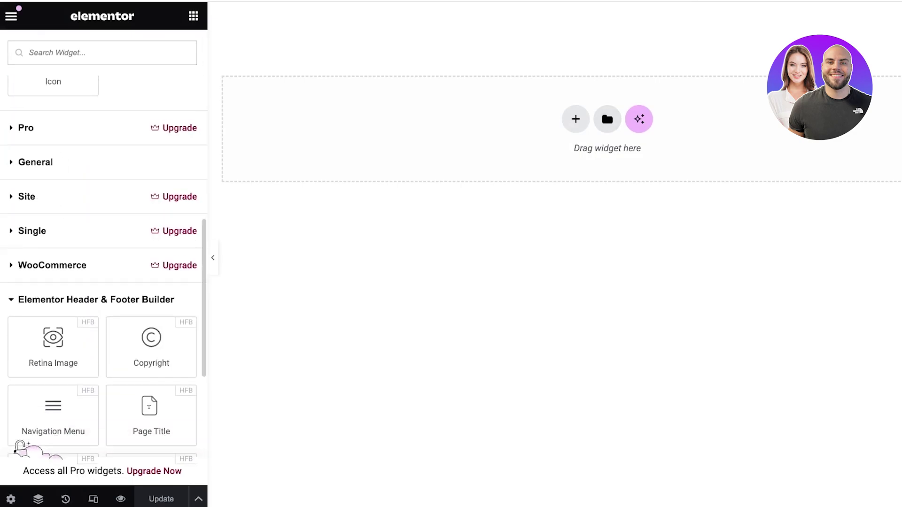
{"action": "scroll", "coordinate": [104, 244], "scroll_direction": "down", "scroll_amount": 3}
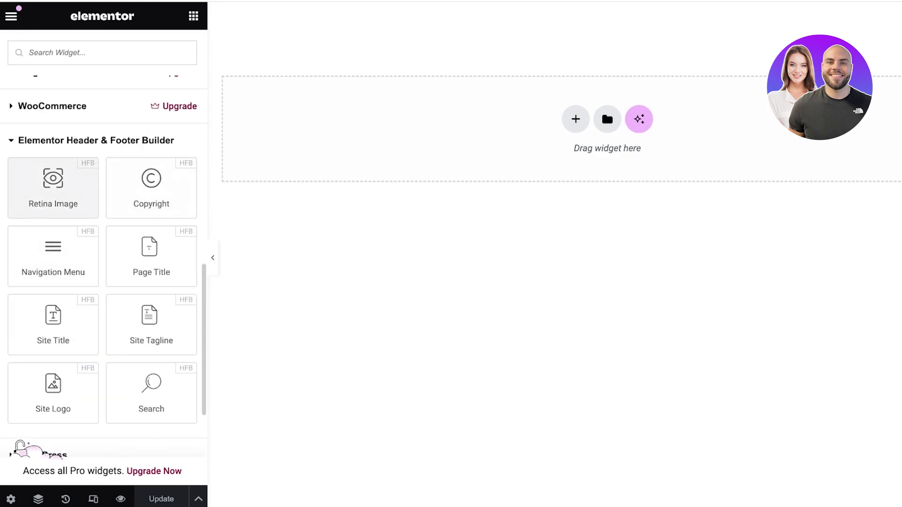
{"action": "left_click_drag", "start_coordinate": [53, 256], "coordinate": [422, 136]}
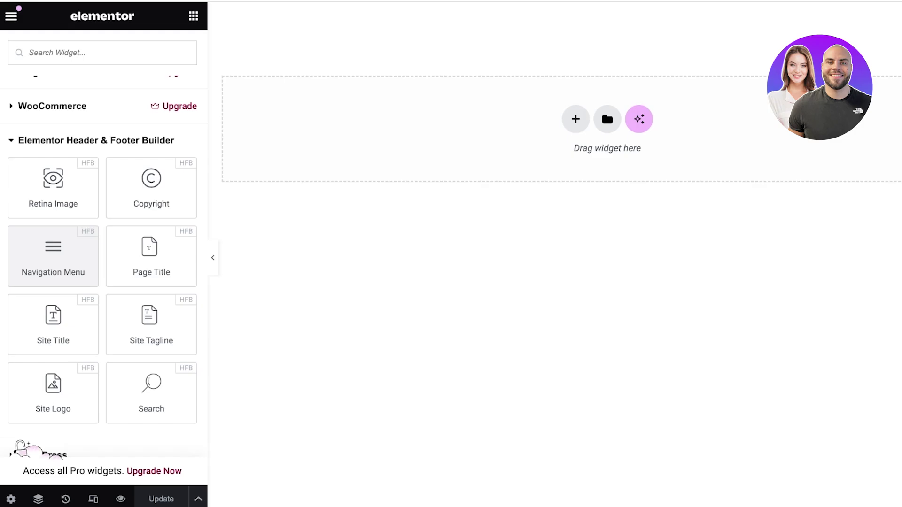
- Exit the template editor, visit the live site by way of the pages list, and reopen the header for editing with Elementor
{"action": "left_click", "coordinate": [11, 16]}
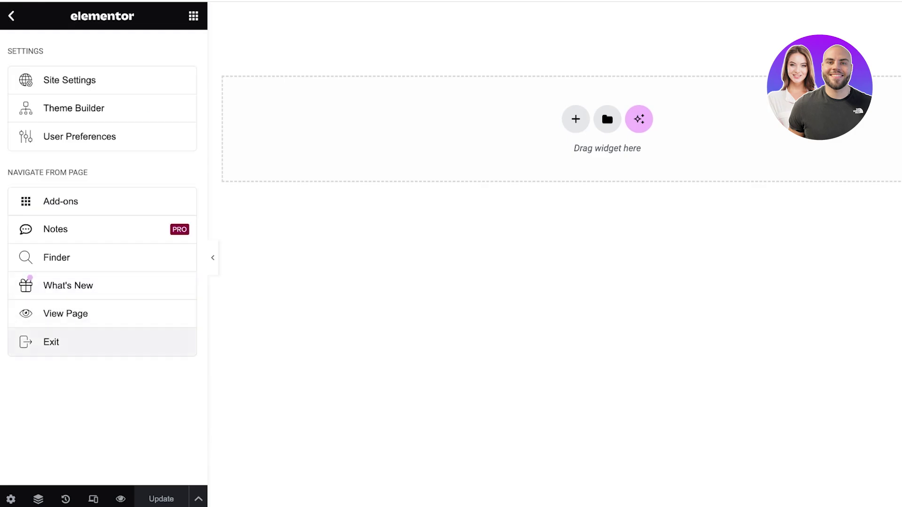
{"action": "left_click", "coordinate": [50, 342]}
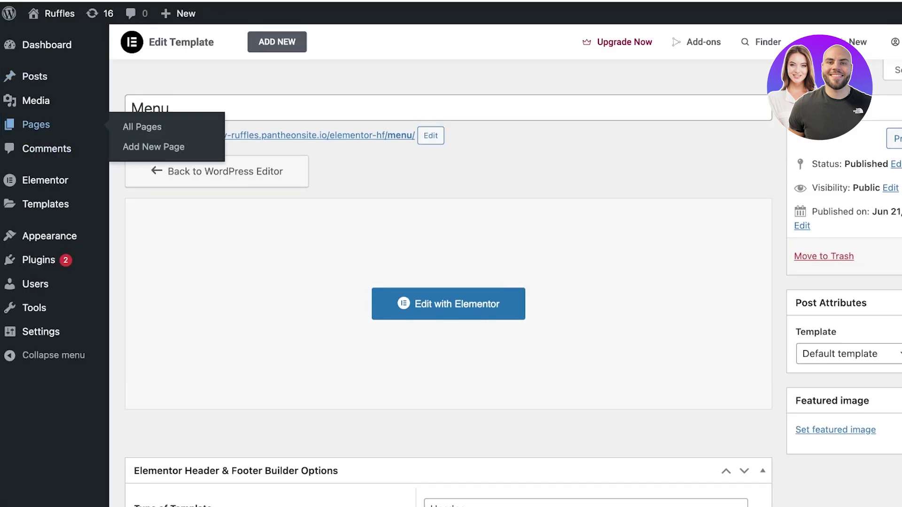
{"action": "left_click", "coordinate": [36, 125]}
{"action": "mouse_move", "coordinate": [59, 14]}
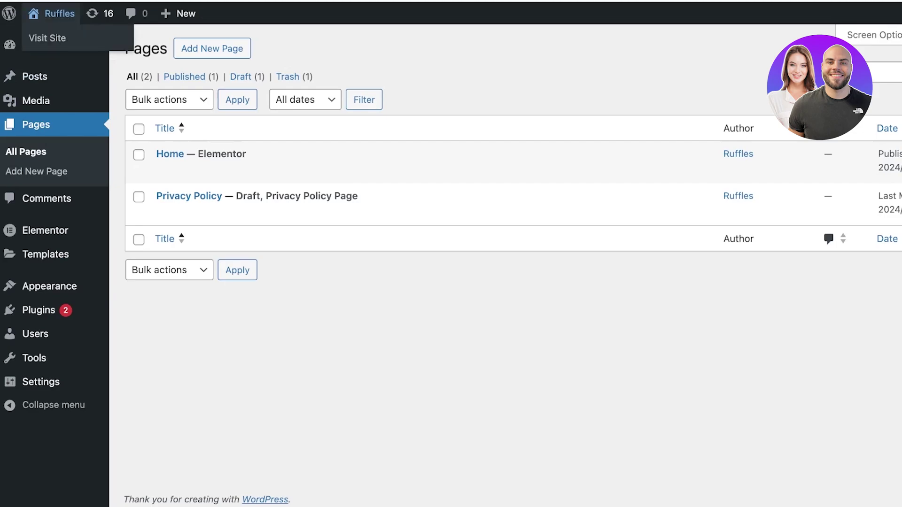
{"action": "left_click", "coordinate": [47, 38]}
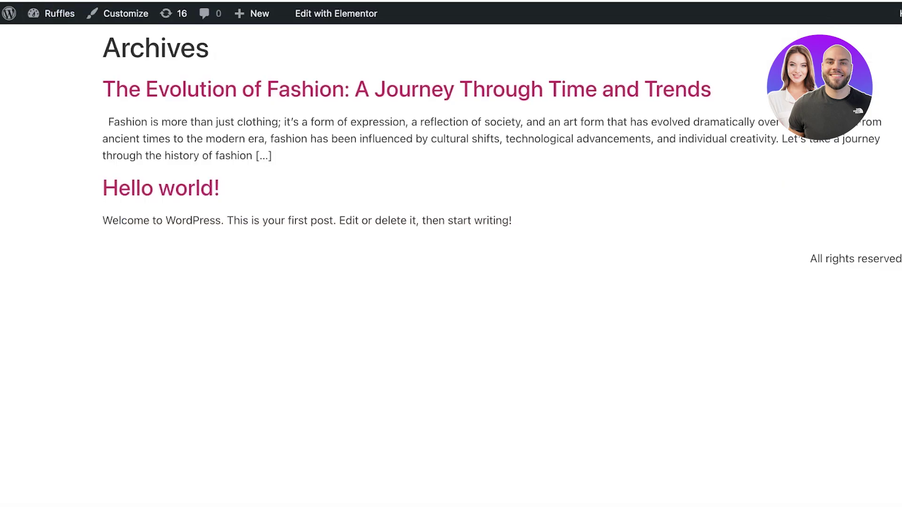
{"action": "mouse_move", "coordinate": [334, 14]}
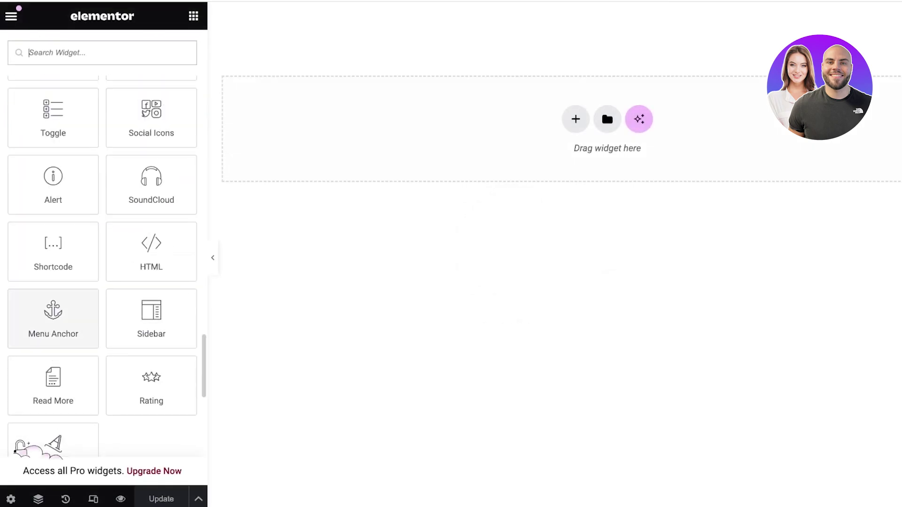
- Find the Navigation Menu widget among the Elementor Header & Footer Builder widgets and add it to the header canvas
{"action": "scroll", "coordinate": [103, 258], "scroll_direction": "up", "scroll_amount": 15}
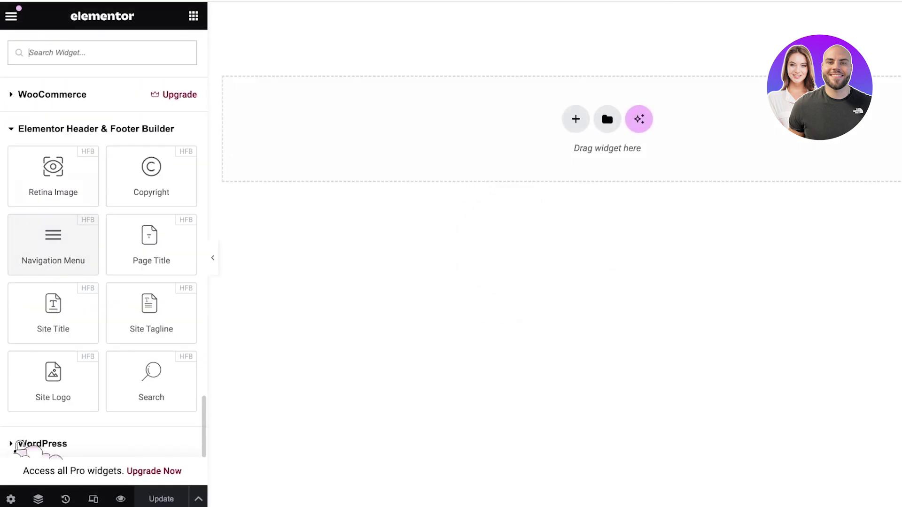
{"action": "scroll", "coordinate": [104, 258], "scroll_direction": "up", "scroll_amount": 15}
{"action": "scroll", "coordinate": [103, 258], "scroll_direction": "down", "scroll_amount": 8}
{"action": "scroll", "coordinate": [103, 258], "scroll_direction": "up", "scroll_amount": 8}
{"action": "scroll", "coordinate": [104, 263], "scroll_direction": "down", "scroll_amount": 4}
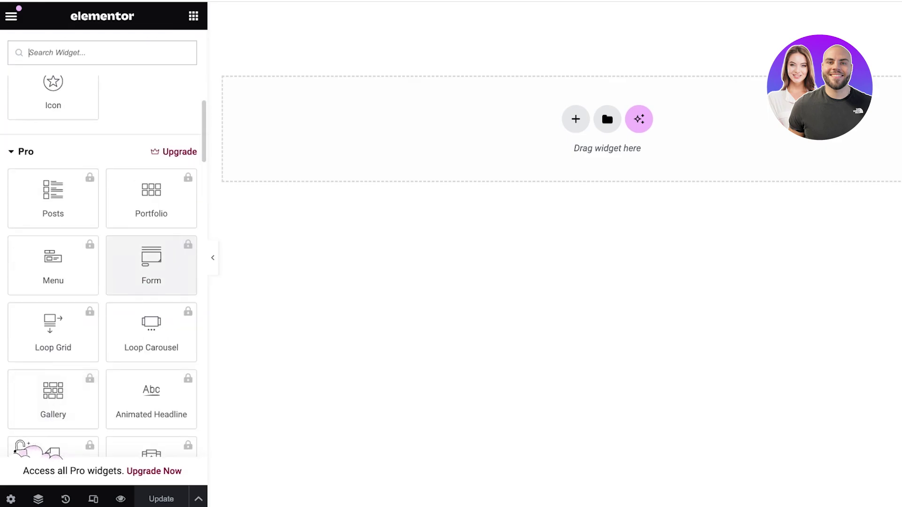
{"action": "left_click", "coordinate": [94, 149]}
{"action": "scroll", "coordinate": [103, 259], "scroll_direction": "down", "scroll_amount": 12}
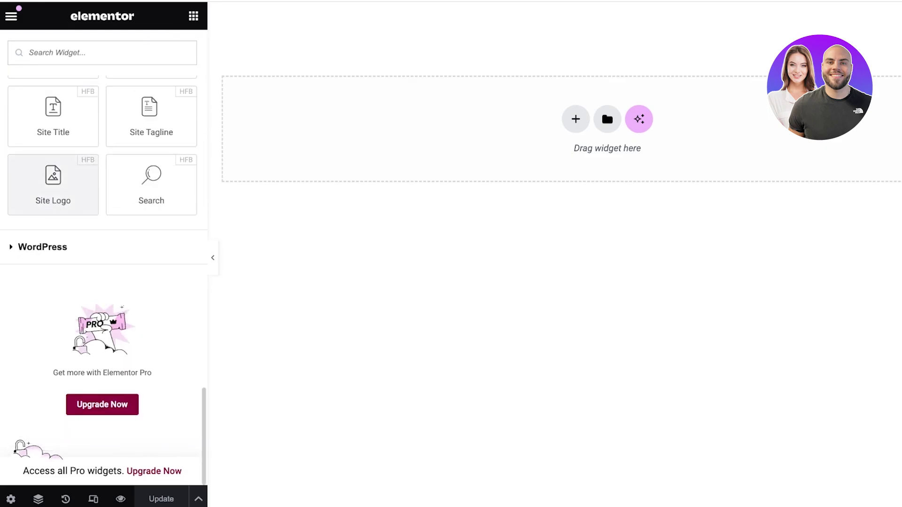
{"action": "scroll", "coordinate": [104, 258], "scroll_direction": "up", "scroll_amount": 3}
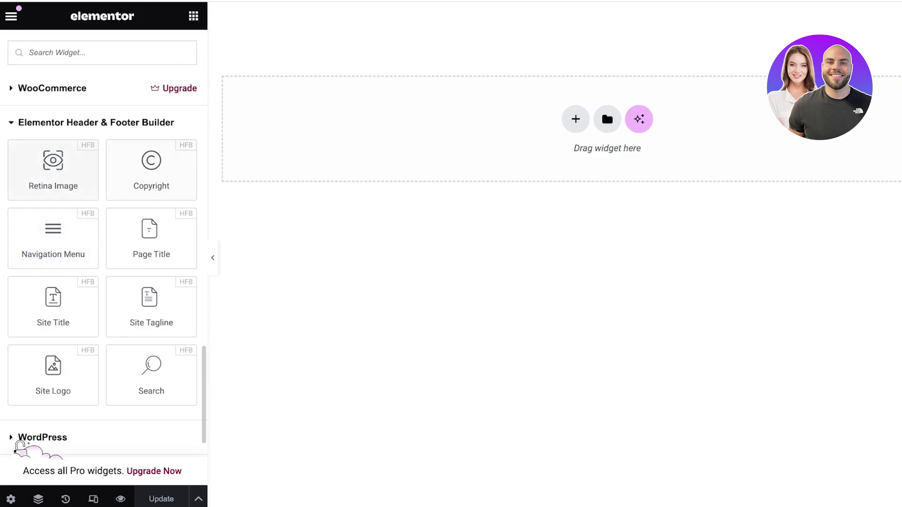
{"action": "left_click", "coordinate": [53, 238]}
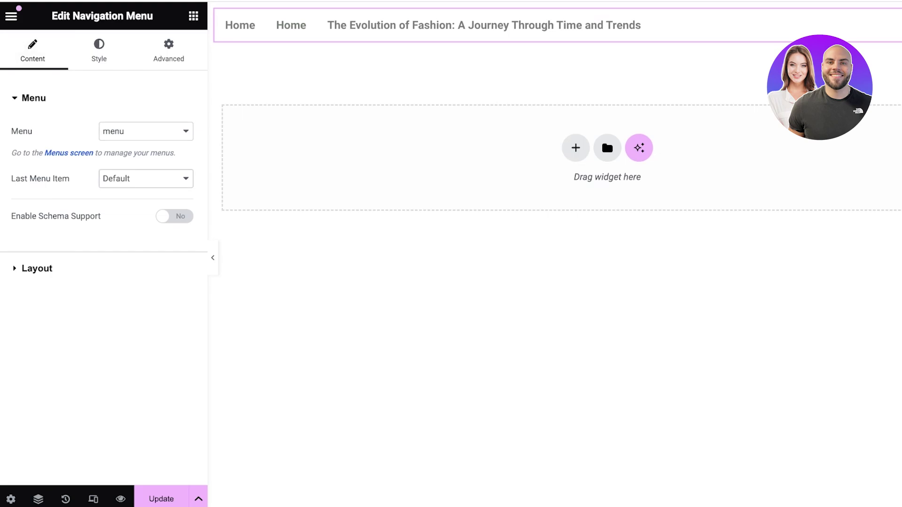
- Try Button for the last menu item and the Expanded, Vertical and Flyout layouts, then restore Default and Horizontal
{"action": "left_click", "coordinate": [122, 191]}
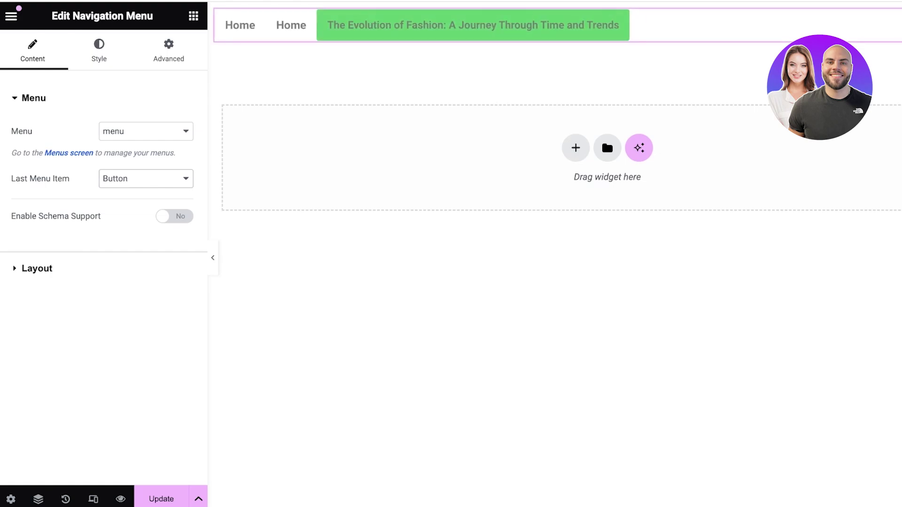
{"action": "left_click", "coordinate": [122, 166]}
{"action": "left_click", "coordinate": [37, 268]}
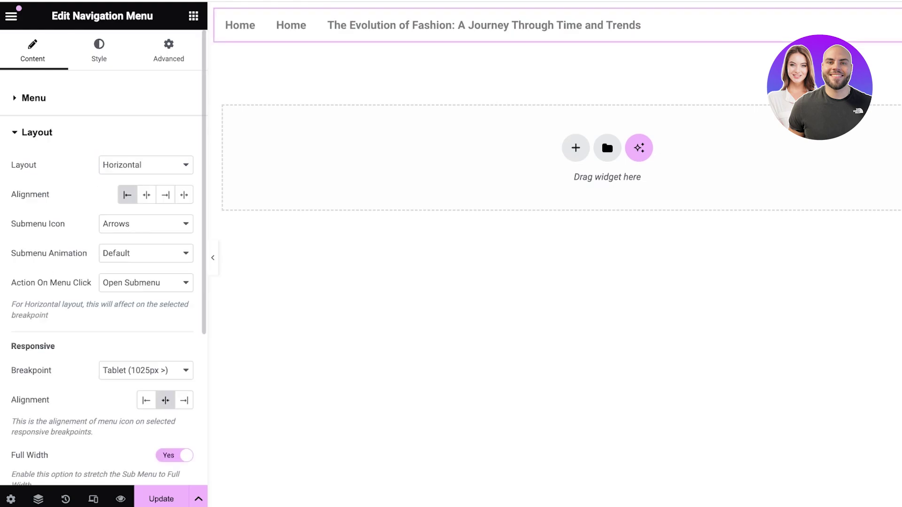
{"action": "left_click", "coordinate": [122, 195]}
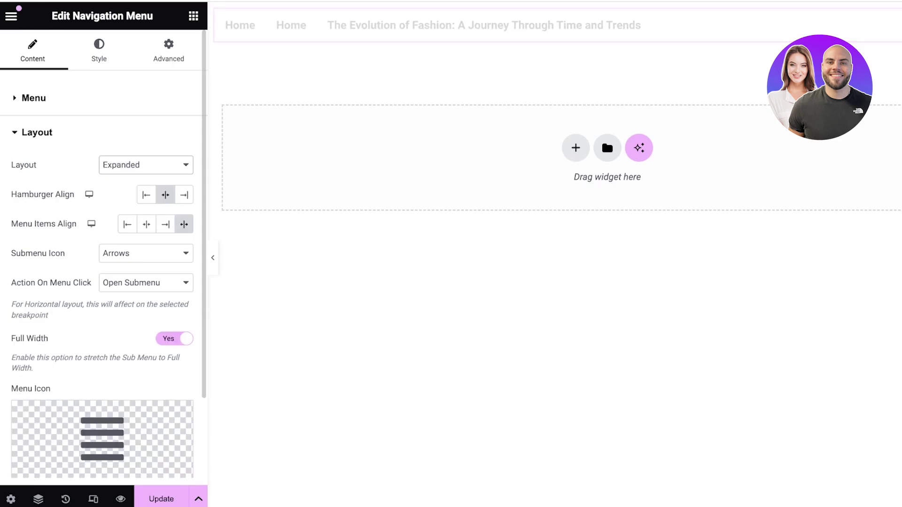
{"action": "key", "text": "Down"}
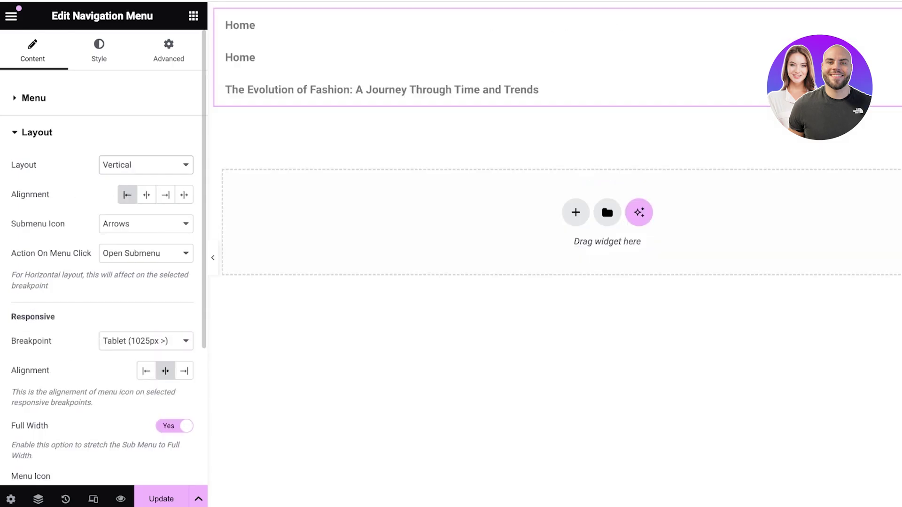
{"action": "key", "text": "Down"}
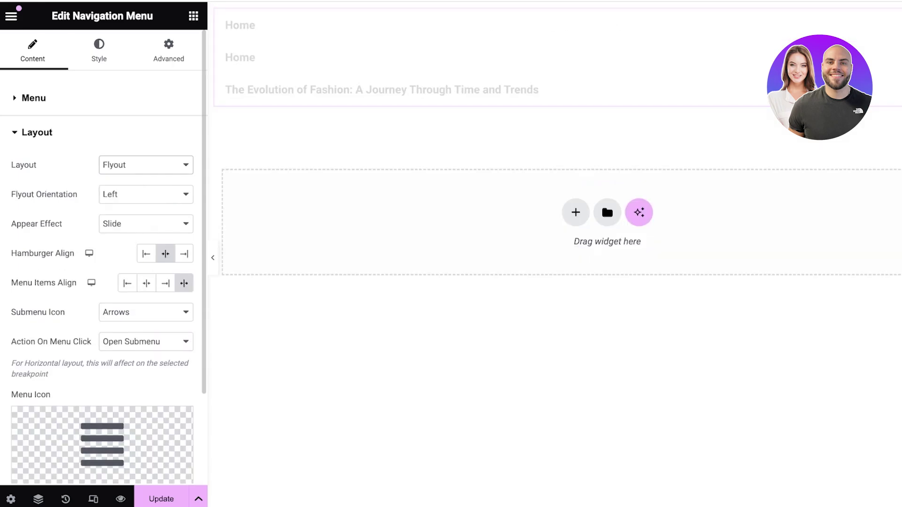
{"action": "left_click", "coordinate": [124, 120]}
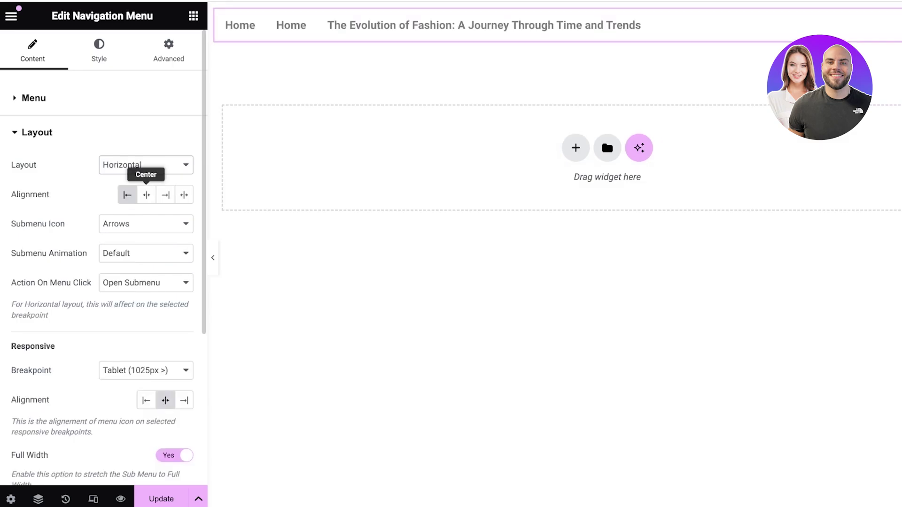
- Examine the navigation menu's remaining layout options, including submenu icon and animation, click action, responsive breakpoint, and menu and close icons
{"action": "left_click", "coordinate": [146, 224]}
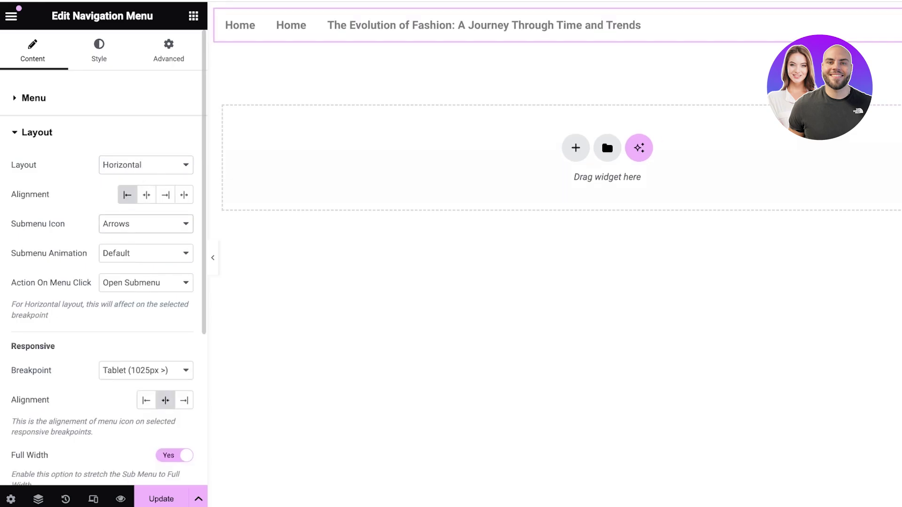
{"action": "key", "text": "Tab"}
{"action": "scroll", "coordinate": [104, 282], "scroll_direction": "down", "scroll_amount": 5}
{"action": "scroll", "coordinate": [104, 282], "scroll_direction": "up", "scroll_amount": 5}
{"action": "key", "text": "Tab"}
{"action": "scroll", "coordinate": [100, 258], "scroll_direction": "down", "scroll_amount": 4}
{"action": "key", "text": "Tab"}
{"action": "scroll", "coordinate": [184, 230], "scroll_direction": "down", "scroll_amount": 1}
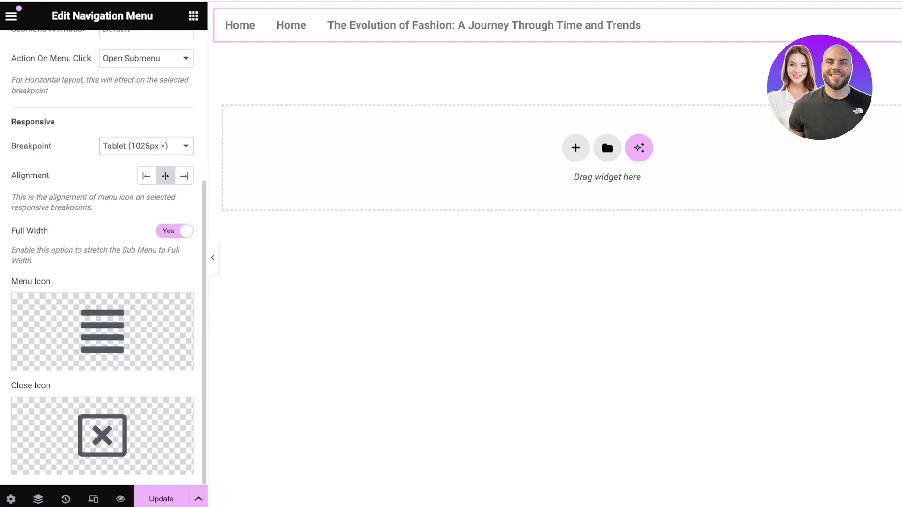
- Set the main menu's horizontal padding to 21 and vertical padding to 27, leaving the space between items at 0
{"action": "scroll", "coordinate": [102, 257], "scroll_direction": "up", "scroll_amount": 5}
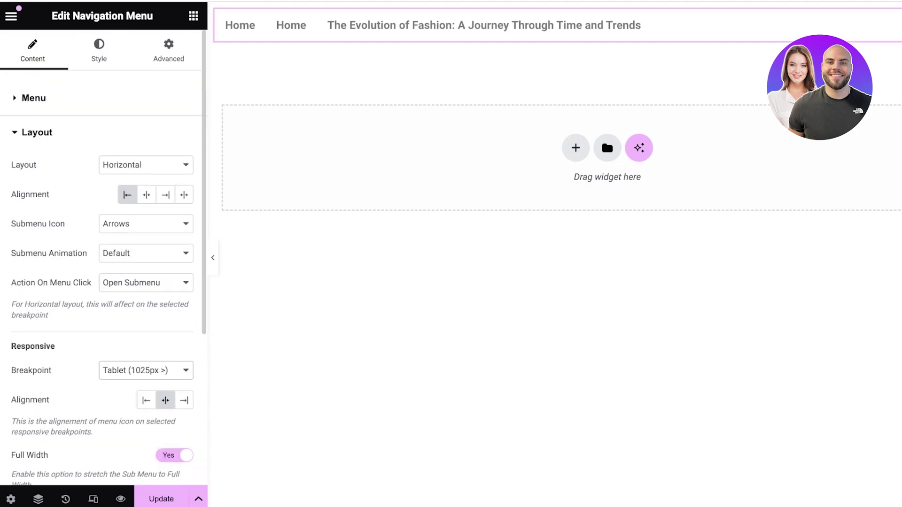
{"action": "left_click", "coordinate": [99, 50]}
{"action": "left_click_drag", "start_coordinate": [52, 146], "coordinate": [96, 146]}
{"action": "left_click_drag", "start_coordinate": [52, 191], "coordinate": [84, 191]}
{"action": "mouse_move", "coordinate": [11, 235]}
{"action": "left_mouse_down"}
{"action": "mouse_move", "coordinate": [146, 234]}
{"action": "mouse_move", "coordinate": [11, 235]}
{"action": "left_mouse_up"}
{"action": "left_click_drag", "start_coordinate": [95, 146], "coordinate": [68, 146]}
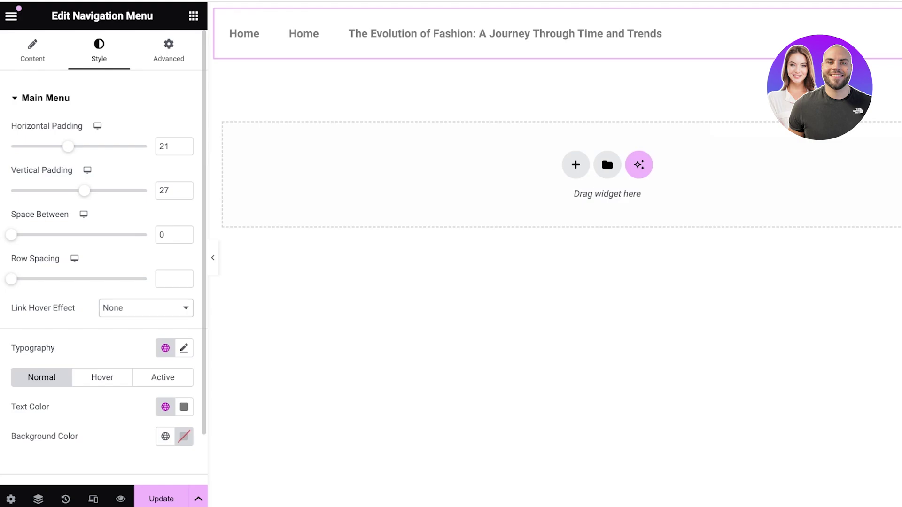
- Set the main menu's link hover effect to Underline with the Fade animation
{"action": "left_click", "coordinate": [123, 339]}
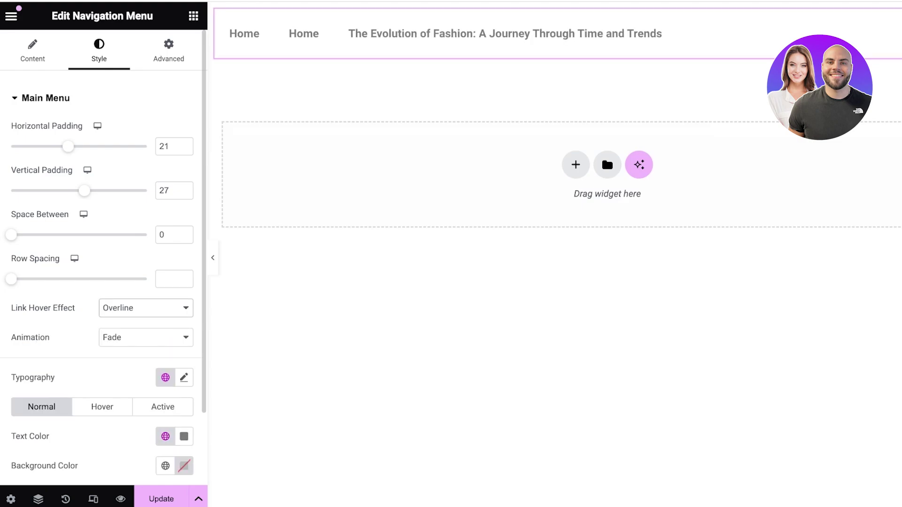
{"action": "left_click", "coordinate": [123, 324]}
{"action": "key", "text": "Up"}
{"action": "key", "text": "Up"}
- Review the main menu's typography options and set its normal text color to #1A1313
{"action": "scroll", "coordinate": [183, 292], "scroll_direction": "down", "scroll_amount": 2}
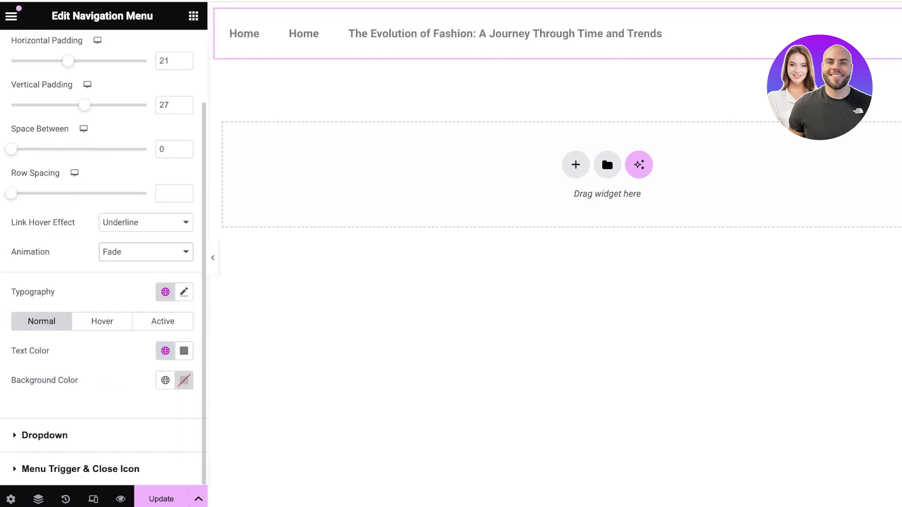
{"action": "left_click", "coordinate": [184, 292]}
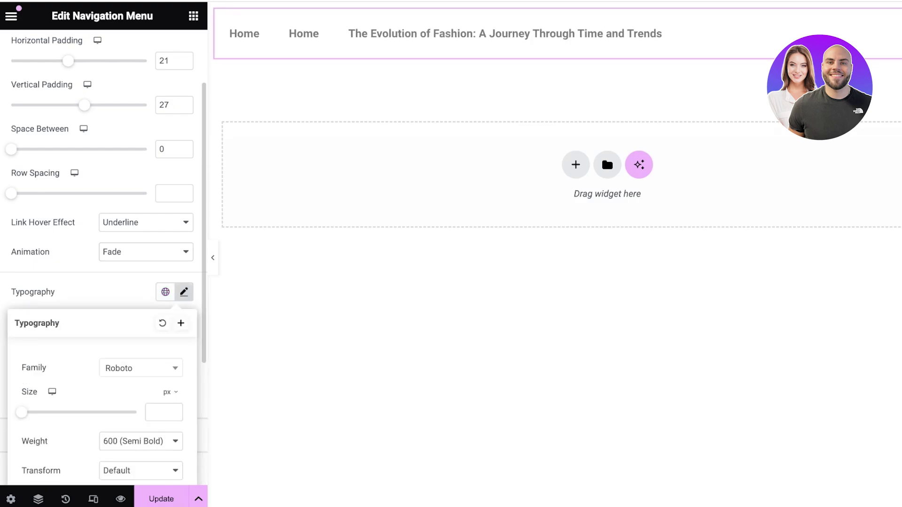
{"action": "scroll", "coordinate": [103, 254], "scroll_direction": "down", "scroll_amount": 4}
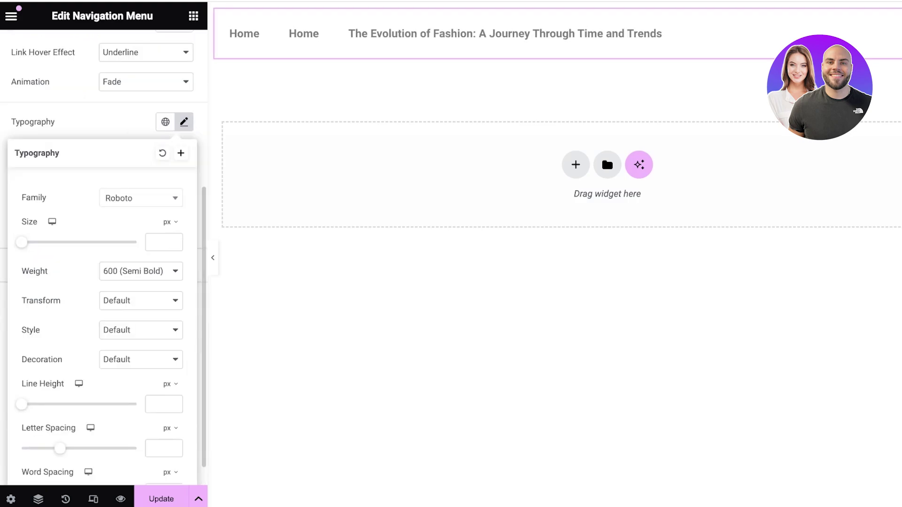
{"action": "left_click", "coordinate": [184, 122]}
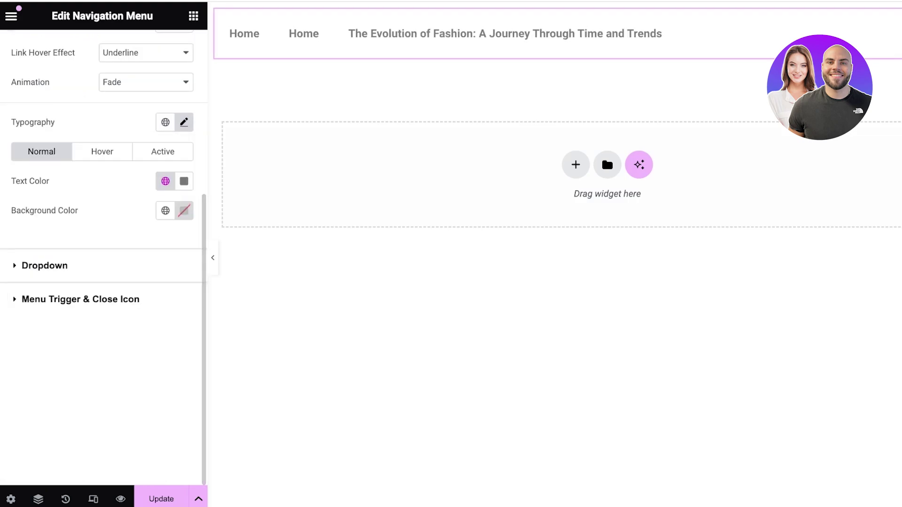
{"action": "left_click", "coordinate": [184, 181]}
{"action": "left_click", "coordinate": [147, 264]}
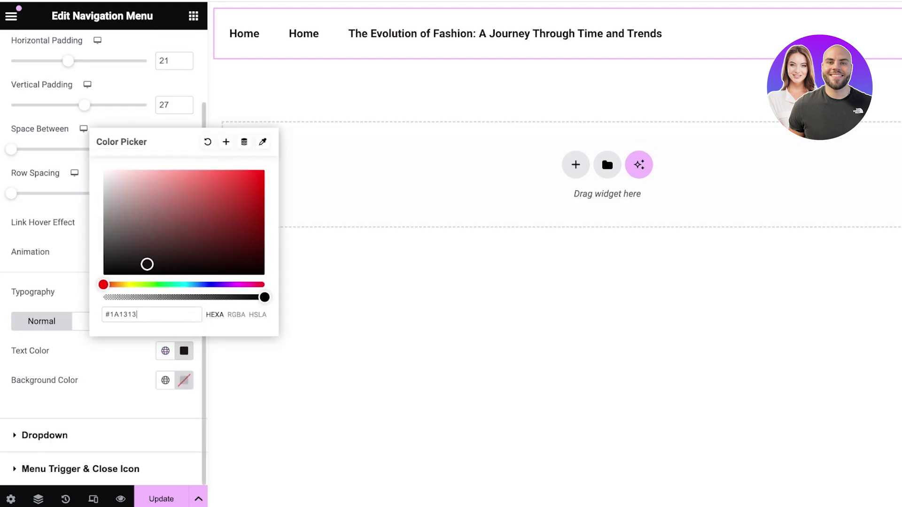
{"action": "left_click", "coordinate": [118, 365]}
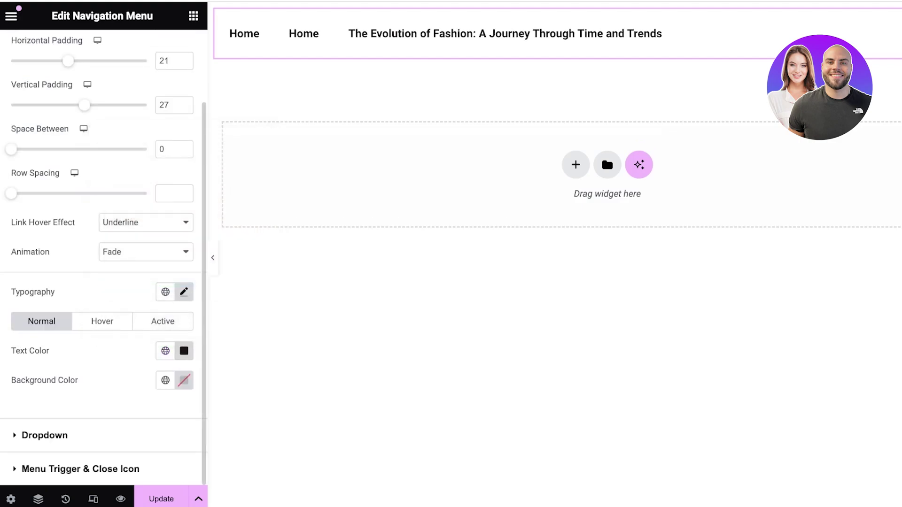
- Set the main menu's normal background color to white
{"action": "left_click", "coordinate": [184, 380]}
{"action": "left_click_drag", "start_coordinate": [119, 245], "coordinate": [104, 199]}
{"action": "left_click", "coordinate": [79, 206]}
{"action": "left_click", "coordinate": [607, 11]}
{"action": "left_click", "coordinate": [601, 34]}
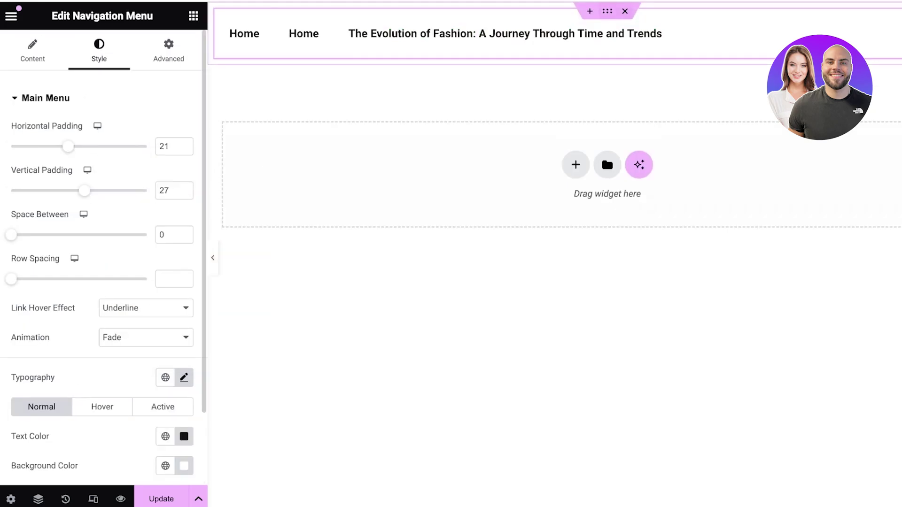
- Give the container around the navigation menu a gradient background with #FFFFFF as its first color
{"action": "left_click", "coordinate": [608, 11]}
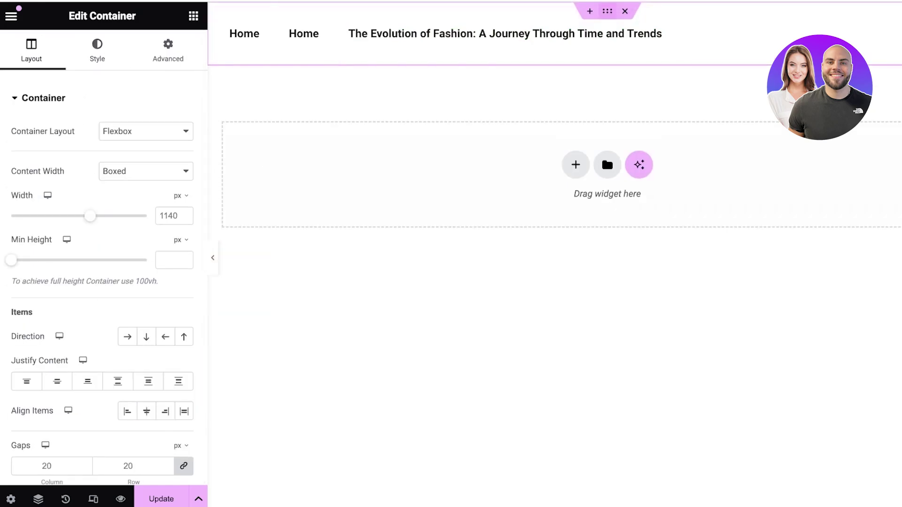
{"action": "scroll", "coordinate": [103, 258], "scroll_direction": "down", "scroll_amount": 3}
{"action": "scroll", "coordinate": [104, 258], "scroll_direction": "up", "scroll_amount": 3}
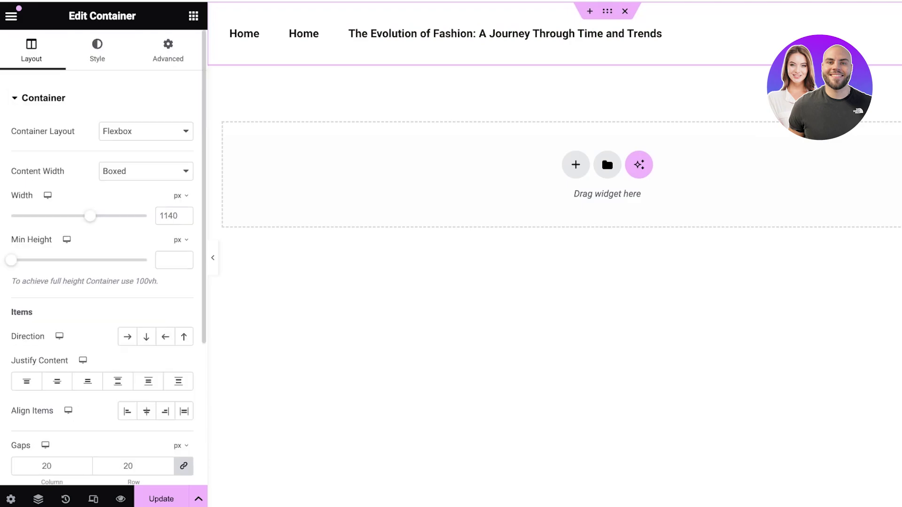
{"action": "left_click", "coordinate": [98, 50]}
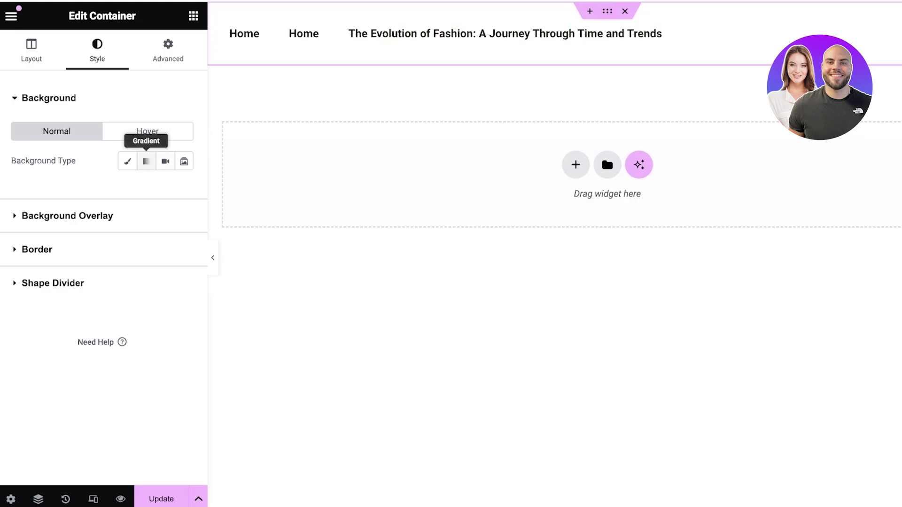
{"action": "left_click", "coordinate": [146, 161]}
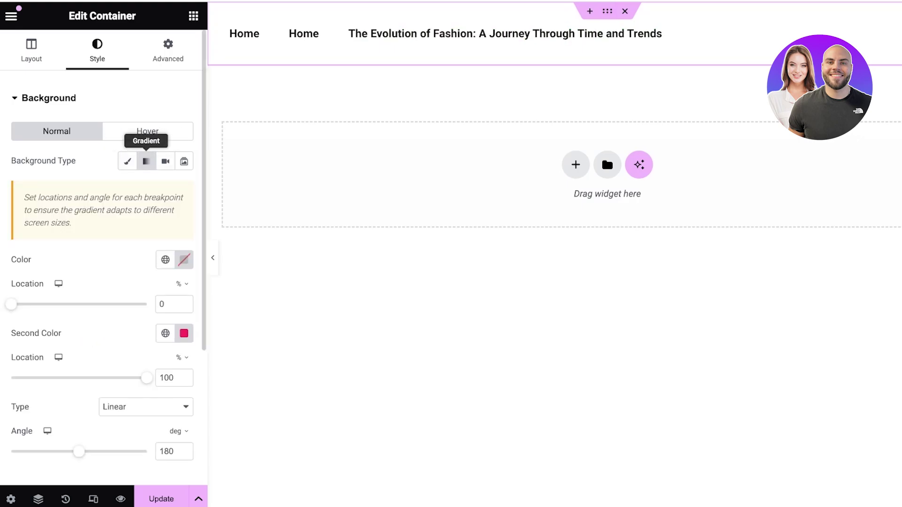
{"action": "left_click", "coordinate": [184, 260]}
{"action": "type", "text": "#FFEEEE"}
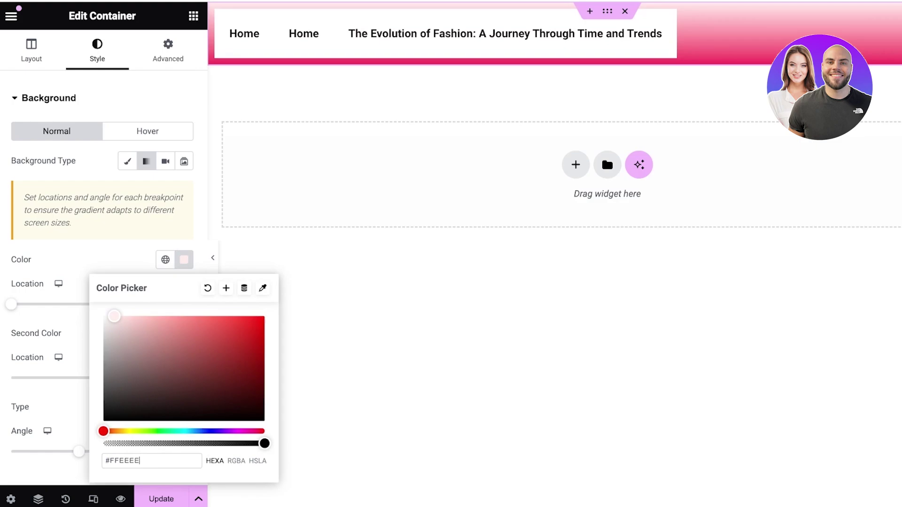
{"action": "left_click_drag", "start_coordinate": [114, 316], "coordinate": [102, 317]}
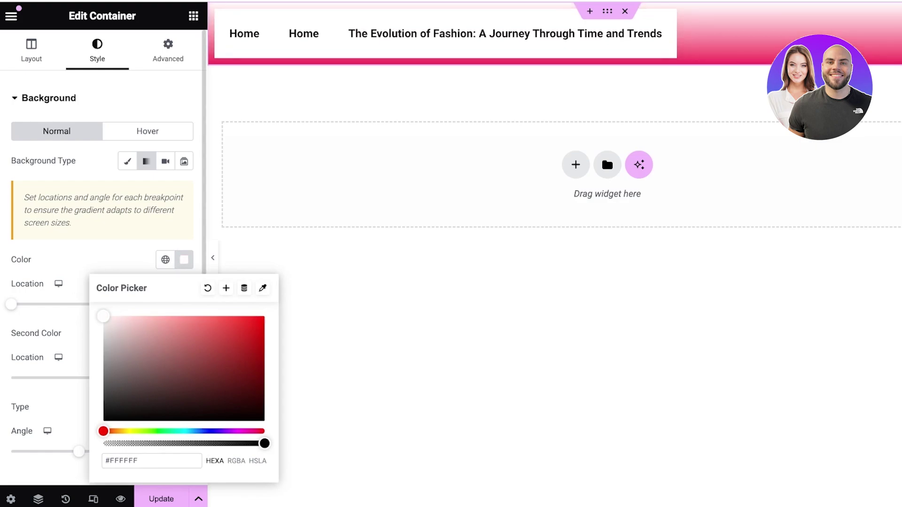
- Try green #57875E as the second color of the container's background gradient
{"action": "left_click", "coordinate": [184, 260]}
{"action": "left_click", "coordinate": [184, 260]}
{"action": "left_click", "coordinate": [184, 260]}
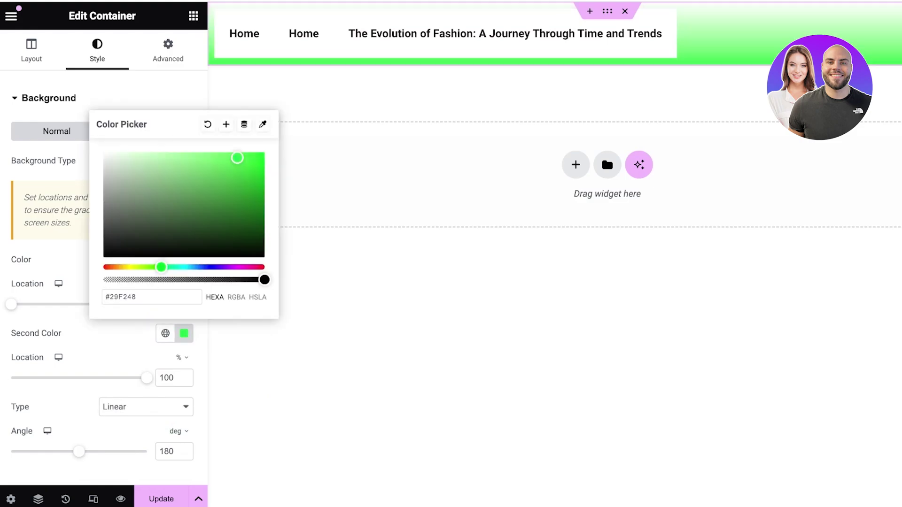
{"action": "left_click_drag", "start_coordinate": [158, 200], "coordinate": [161, 202]}
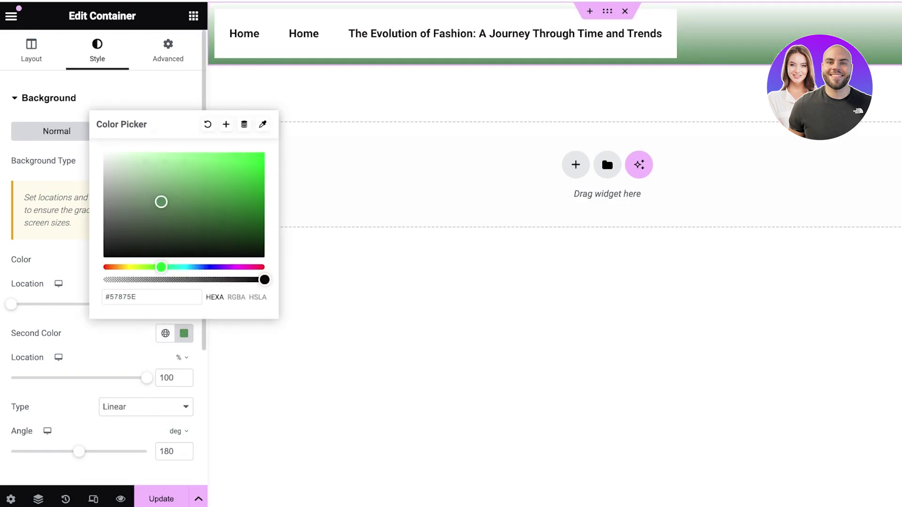
{"action": "left_click", "coordinate": [306, 141]}
- Change the container's background type to Classic with color #FFFFFF and look over its layout options
{"action": "left_click", "coordinate": [128, 161]}
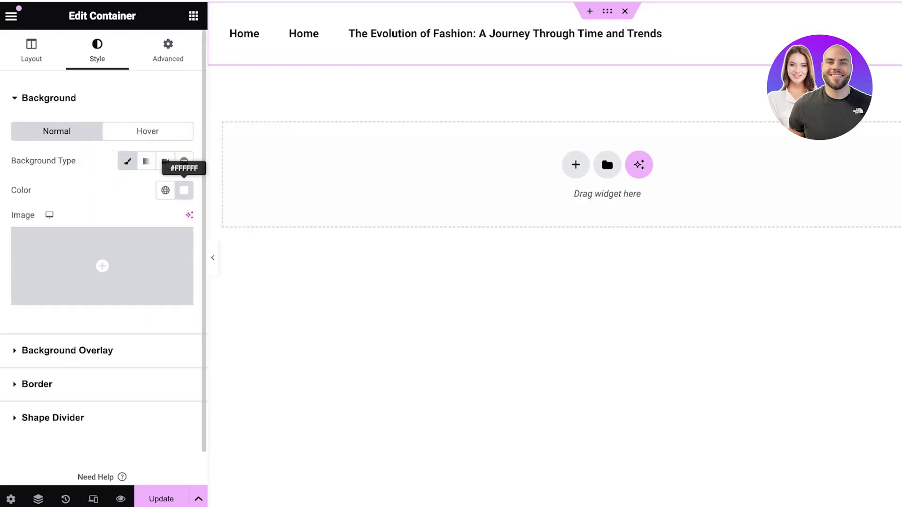
{"action": "left_click", "coordinate": [183, 190]}
{"action": "left_click", "coordinate": [113, 188]}
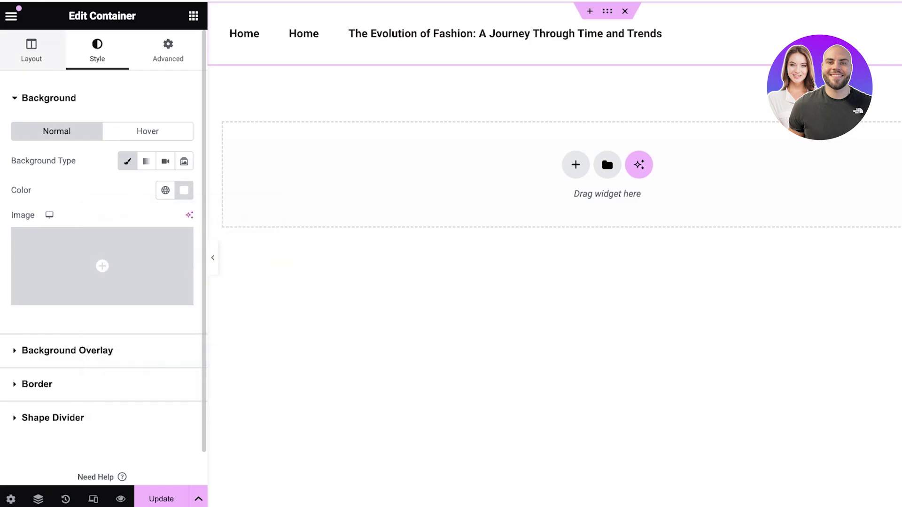
{"action": "left_click", "coordinate": [31, 50]}
{"action": "scroll", "coordinate": [103, 264], "scroll_direction": "down", "scroll_amount": 5}
{"action": "scroll", "coordinate": [102, 263], "scroll_direction": "up", "scroll_amount": 5}
- Examine the navigation menu's content settings and its Main Menu, Dropdown, and Menu Trigger & Close Icon style options
{"action": "left_click", "coordinate": [451, 35]}
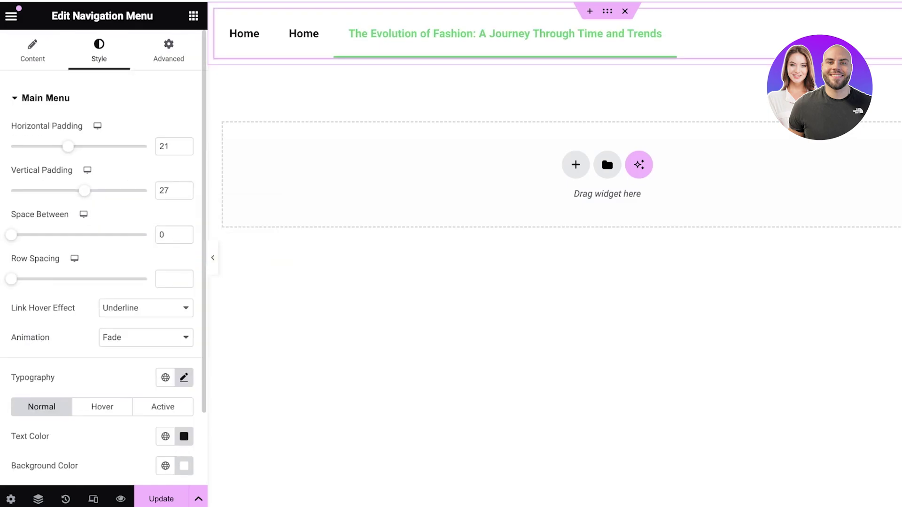
{"action": "scroll", "coordinate": [103, 253], "scroll_direction": "down", "scroll_amount": 1}
{"action": "scroll", "coordinate": [103, 258], "scroll_direction": "down", "scroll_amount": 2}
{"action": "left_click", "coordinate": [44, 436]}
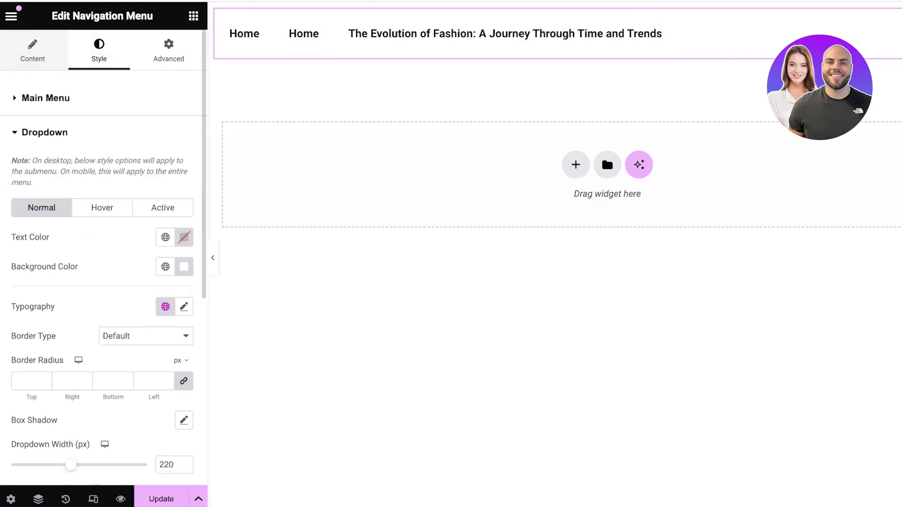
{"action": "left_click", "coordinate": [33, 51]}
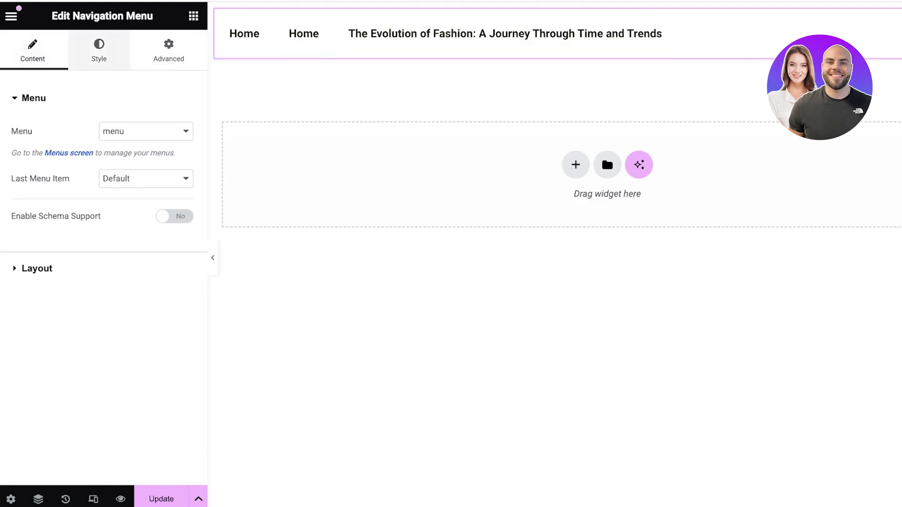
{"action": "left_click", "coordinate": [99, 50]}
{"action": "scroll", "coordinate": [103, 258], "scroll_direction": "down", "scroll_amount": 3}
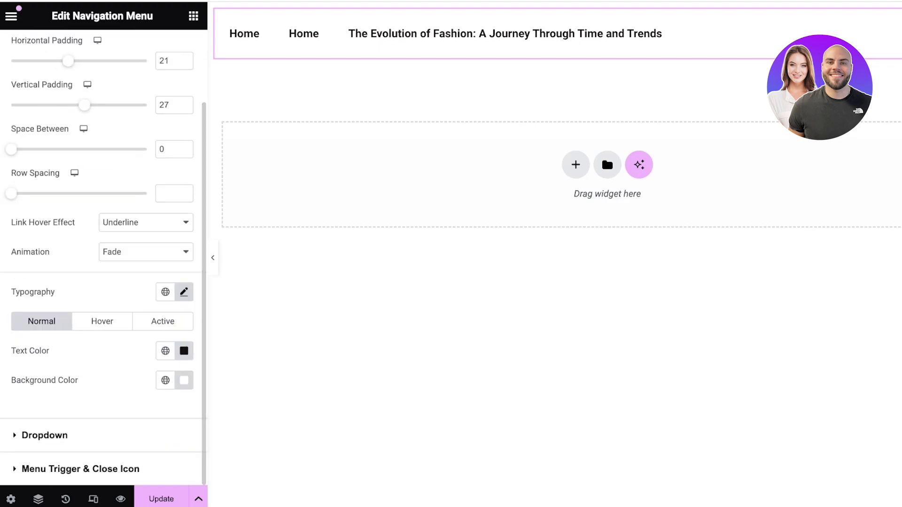
{"action": "scroll", "coordinate": [103, 259], "scroll_direction": "up", "scroll_amount": 1}
{"action": "scroll", "coordinate": [104, 258], "scroll_direction": "up", "scroll_amount": 3}
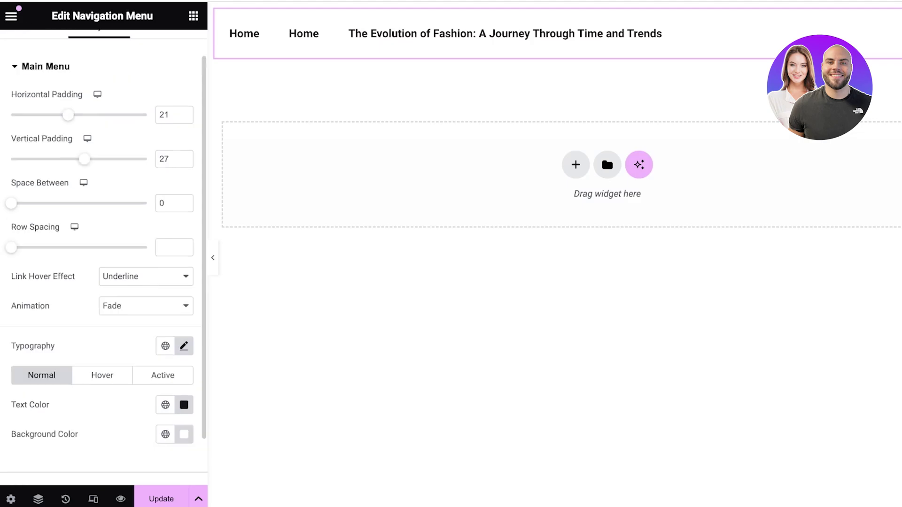
{"action": "left_click", "coordinate": [46, 97]}
{"action": "left_click", "coordinate": [45, 98]}
{"action": "scroll", "coordinate": [174, 401], "scroll_direction": "down", "scroll_amount": 3}
{"action": "left_click", "coordinate": [174, 402]}
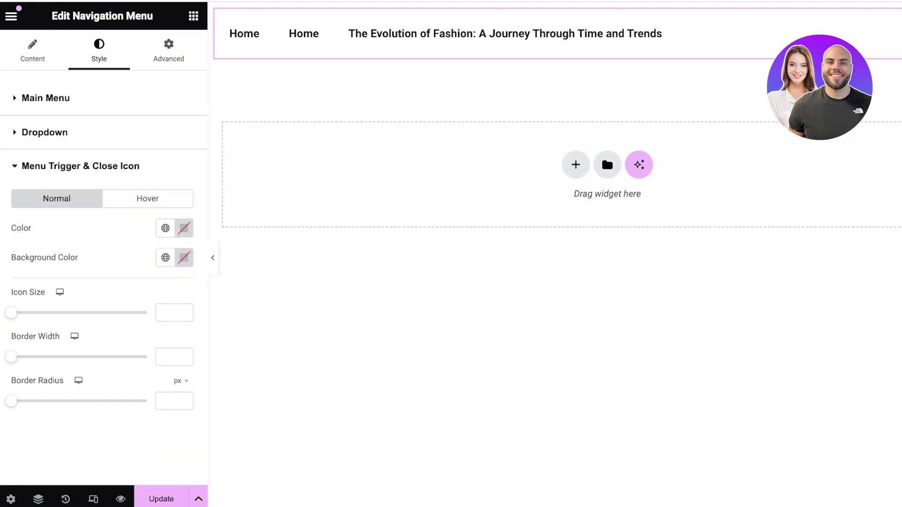
- Pick a color and a background color for the navigation menu's trigger and close icon
{"action": "left_click", "coordinate": [183, 228]}
{"action": "mouse_move", "coordinate": [185, 310]}
{"action": "left_mouse_down"}
{"action": "mouse_move", "coordinate": [198, 296]}
{"action": "mouse_move", "coordinate": [211, 306]}
{"action": "mouse_move", "coordinate": [211, 324]}
{"action": "mouse_move", "coordinate": [242, 310]}
{"action": "left_mouse_up"}
{"action": "left_click", "coordinate": [249, 400]}
{"action": "left_click", "coordinate": [80, 166]}
{"action": "left_click", "coordinate": [80, 167]}
{"action": "left_click", "coordinate": [184, 258]}
{"action": "mouse_move", "coordinate": [164, 320]}
{"action": "left_mouse_down"}
{"action": "mouse_move", "coordinate": [151, 336]}
{"action": "mouse_move", "coordinate": [134, 333]}
{"action": "mouse_move", "coordinate": [258, 340]}
{"action": "mouse_move", "coordinate": [248, 334]}
{"action": "left_mouse_up"}
{"action": "left_click", "coordinate": [183, 258]}
- Examine the navigation menu's advanced options, including Layout, Transform and Mask
{"action": "left_click", "coordinate": [169, 50]}
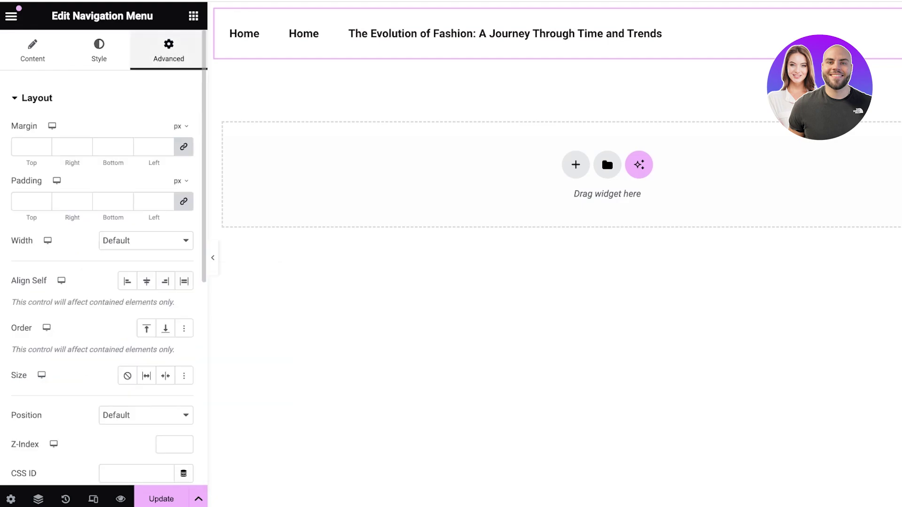
{"action": "scroll", "coordinate": [103, 258], "scroll_direction": "down", "scroll_amount": 8}
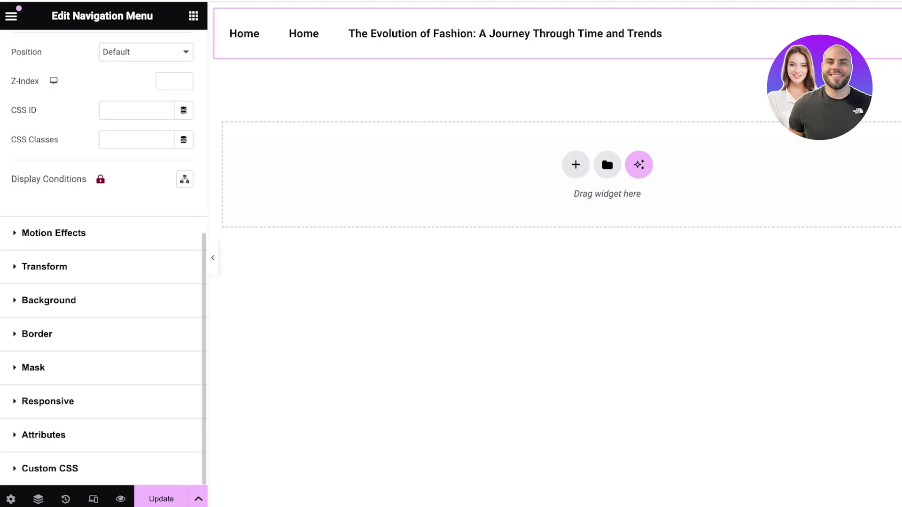
{"action": "left_click", "coordinate": [45, 266]}
{"action": "scroll", "coordinate": [103, 258], "scroll_direction": "down", "scroll_amount": 3}
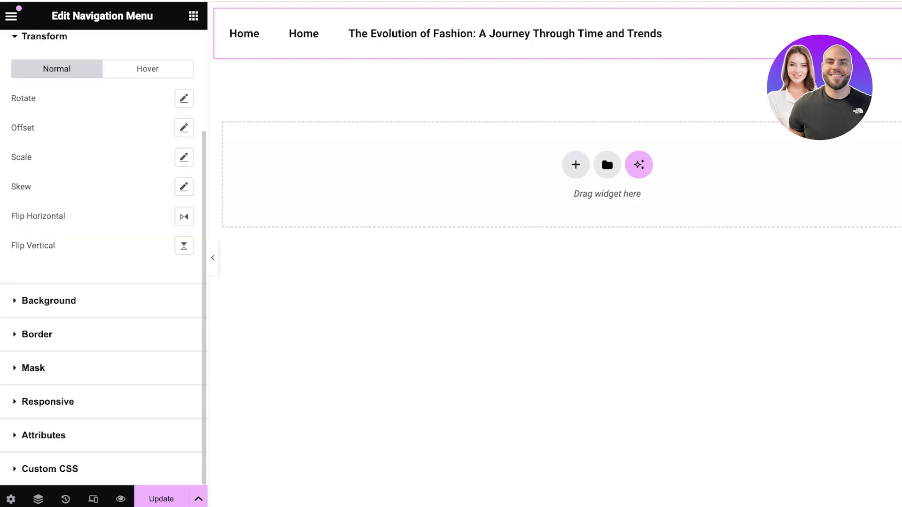
{"action": "scroll", "coordinate": [104, 258], "scroll_direction": "up", "scroll_amount": 3}
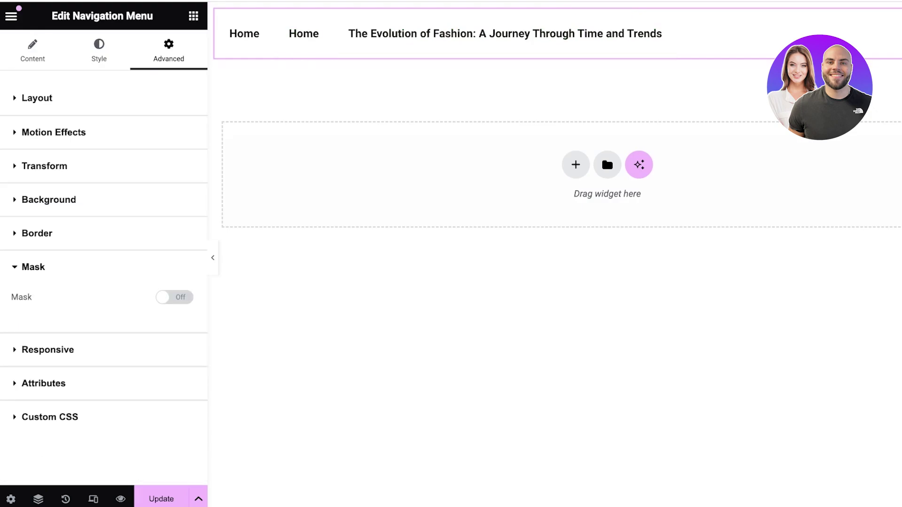
- Save the header template changes and view the header's page on the site
{"action": "left_click", "coordinate": [161, 498]}
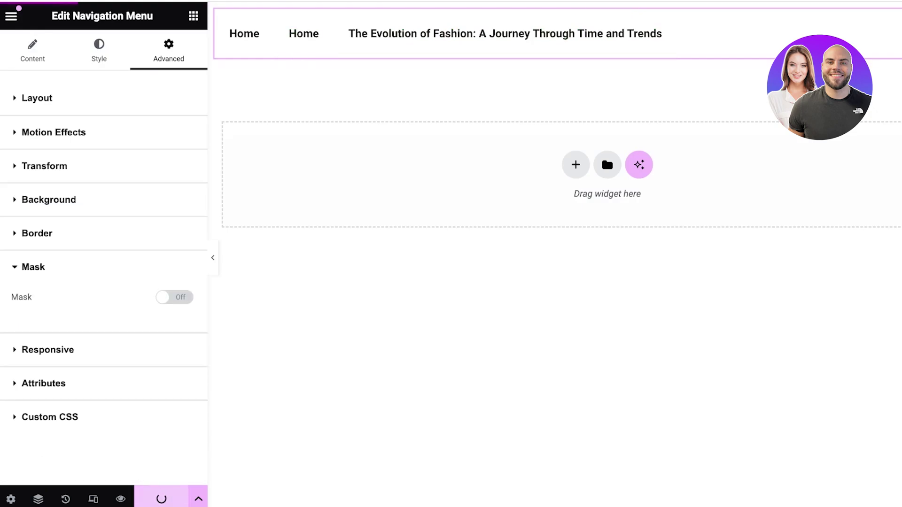
{"action": "left_click", "coordinate": [11, 16]}
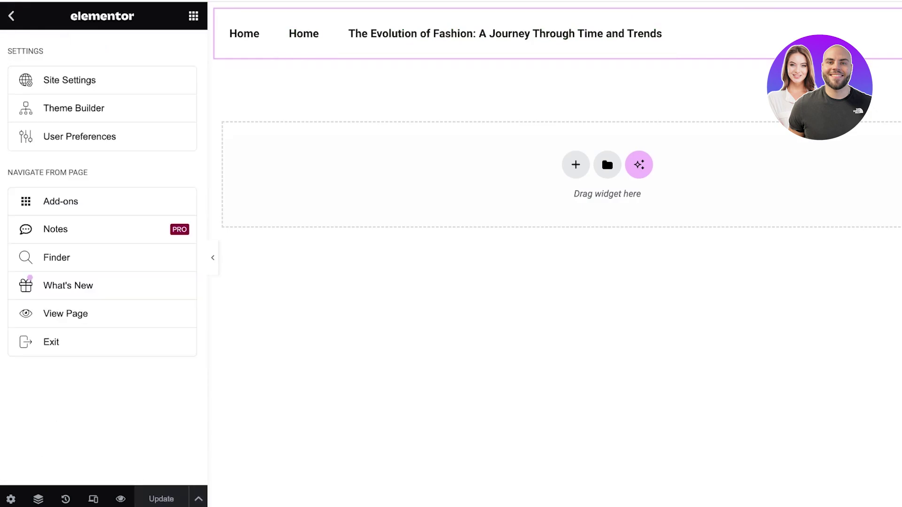
{"action": "left_click", "coordinate": [11, 16]}
{"action": "left_click", "coordinate": [11, 15]}
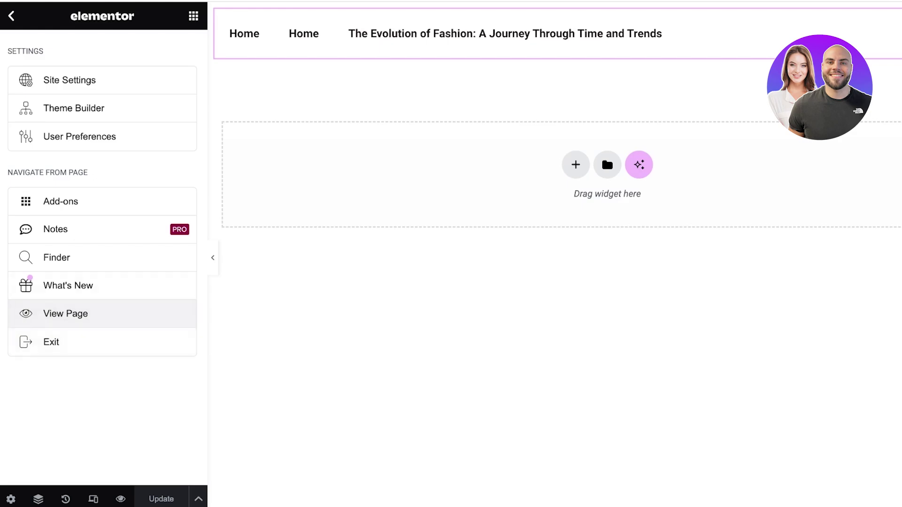
{"action": "left_click", "coordinate": [66, 314]}
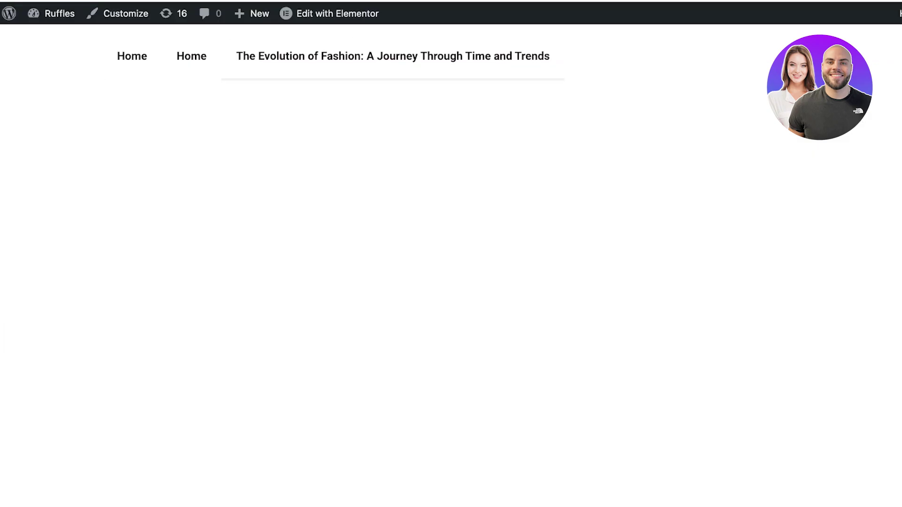
- View the live Home page by way of the dashboard's pages list, and return to that list
{"action": "mouse_move", "coordinate": [60, 13]}
{"action": "left_click", "coordinate": [36, 37]}
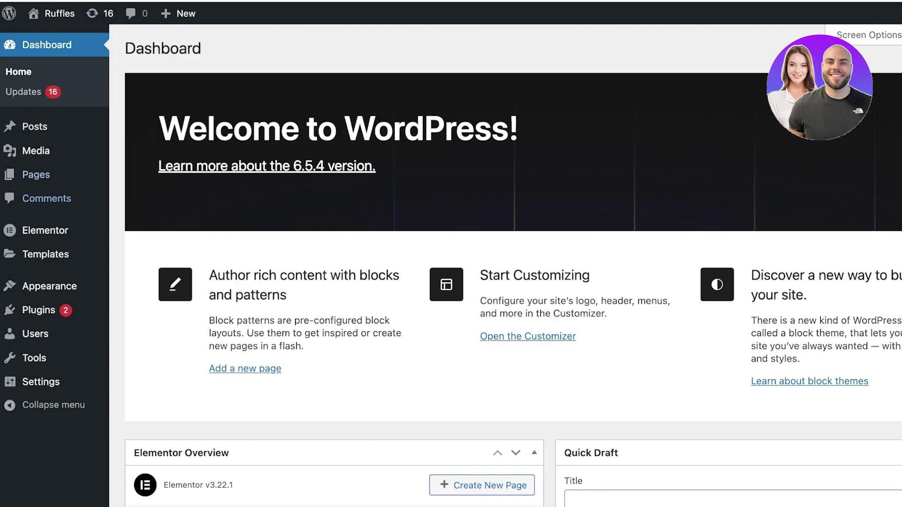
{"action": "left_click", "coordinate": [35, 174]}
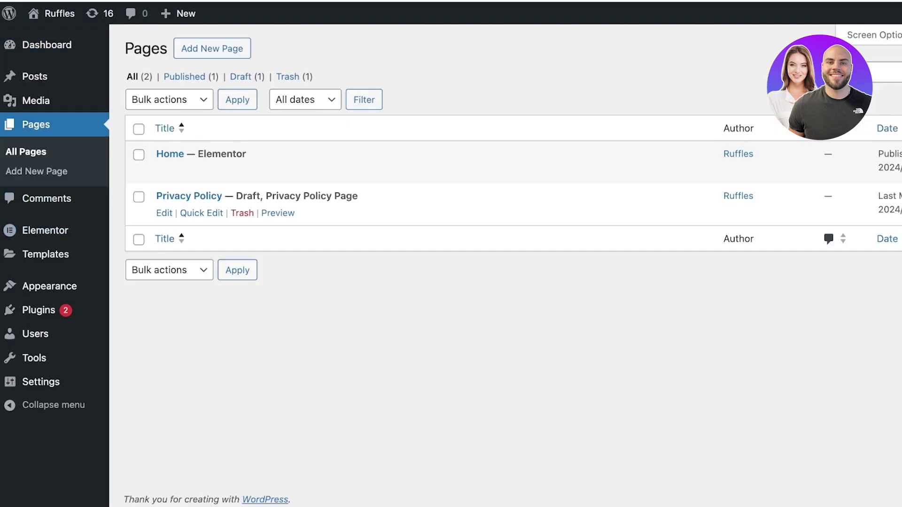
{"action": "left_click", "coordinate": [271, 171]}
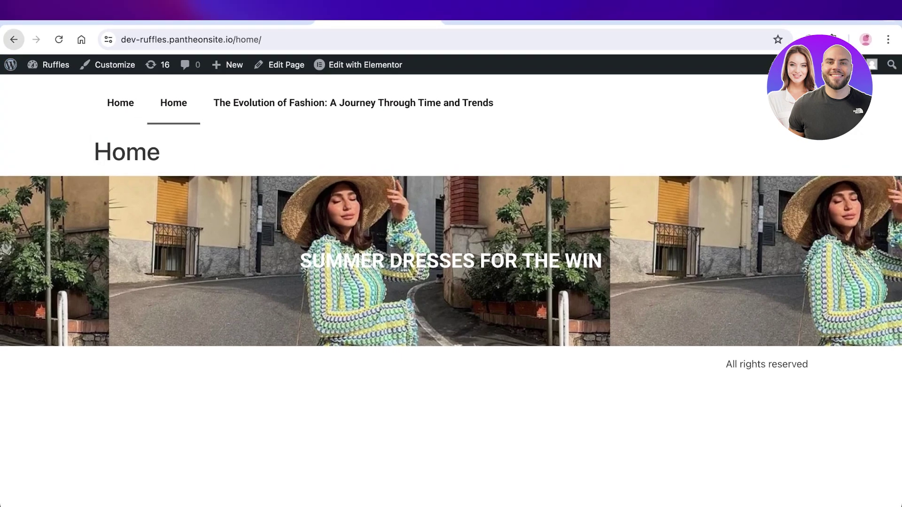
{"action": "left_click", "coordinate": [13, 23]}
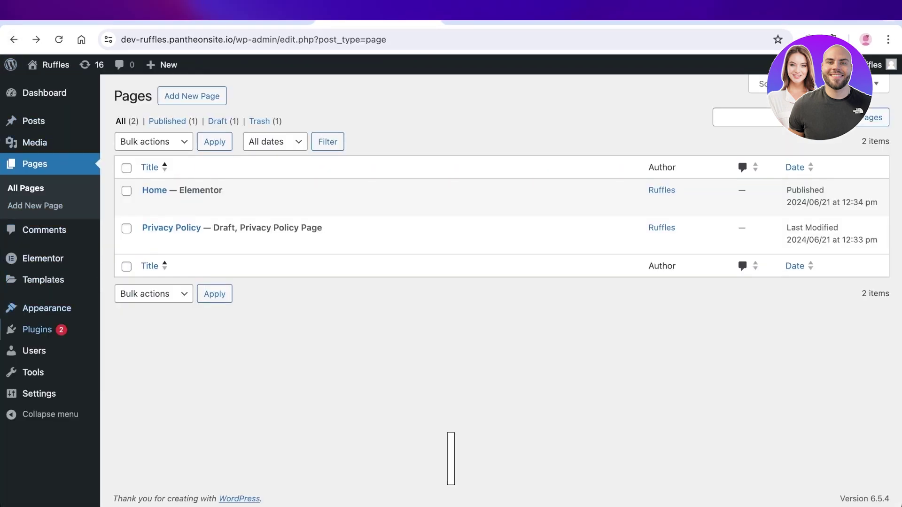
{"action": "mouse_move", "coordinate": [38, 329]}
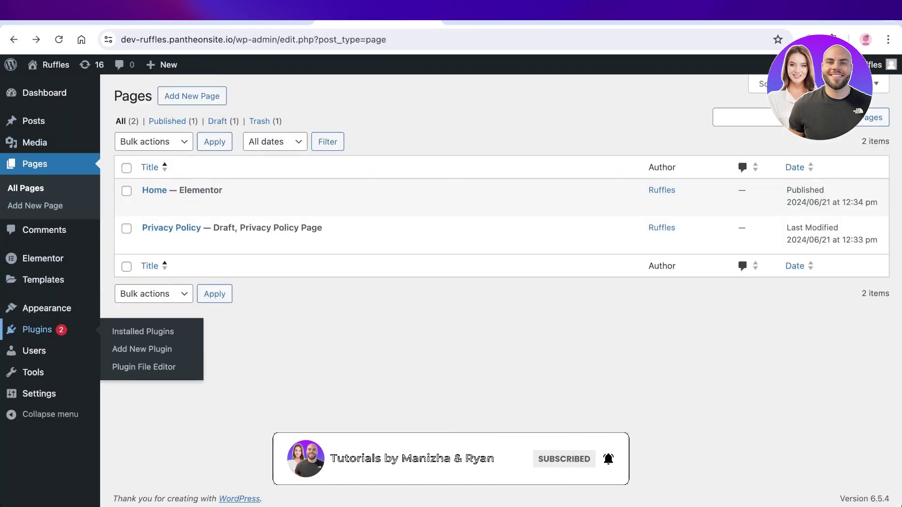